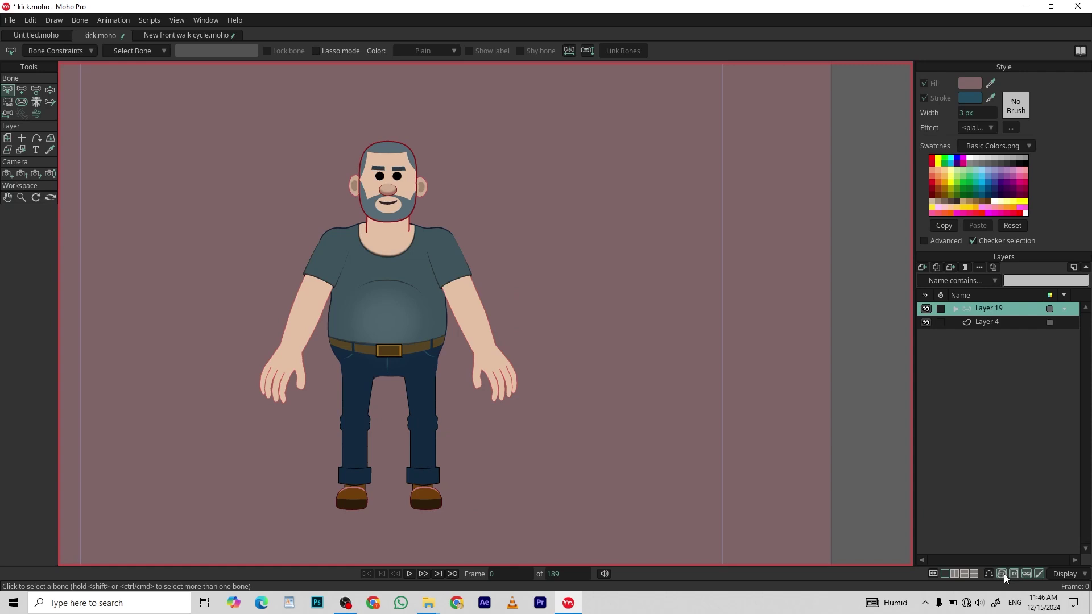
# Preview the animation, then enable Layer 19 shading with a near-white colour at 37% alpha.
pyautogui.click(410, 575)
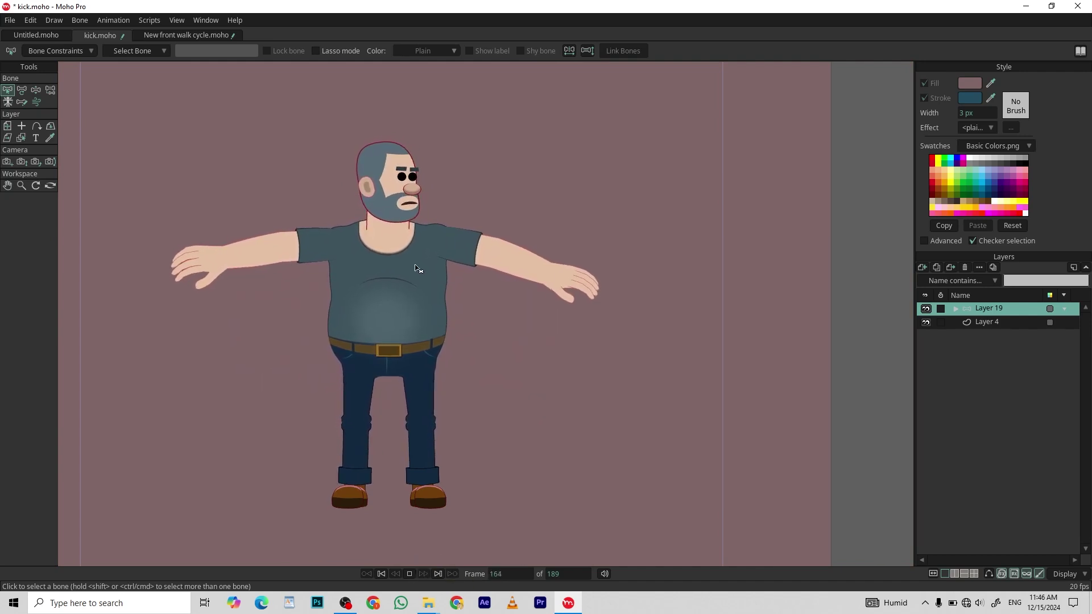
pyautogui.press('space')
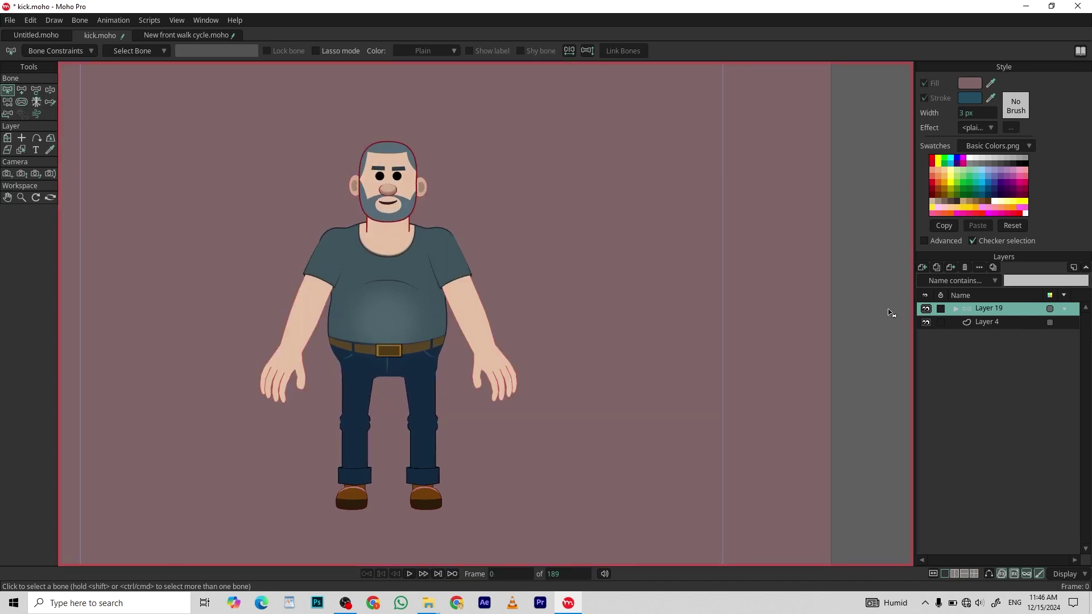
pyautogui.doubleClick(992, 311)
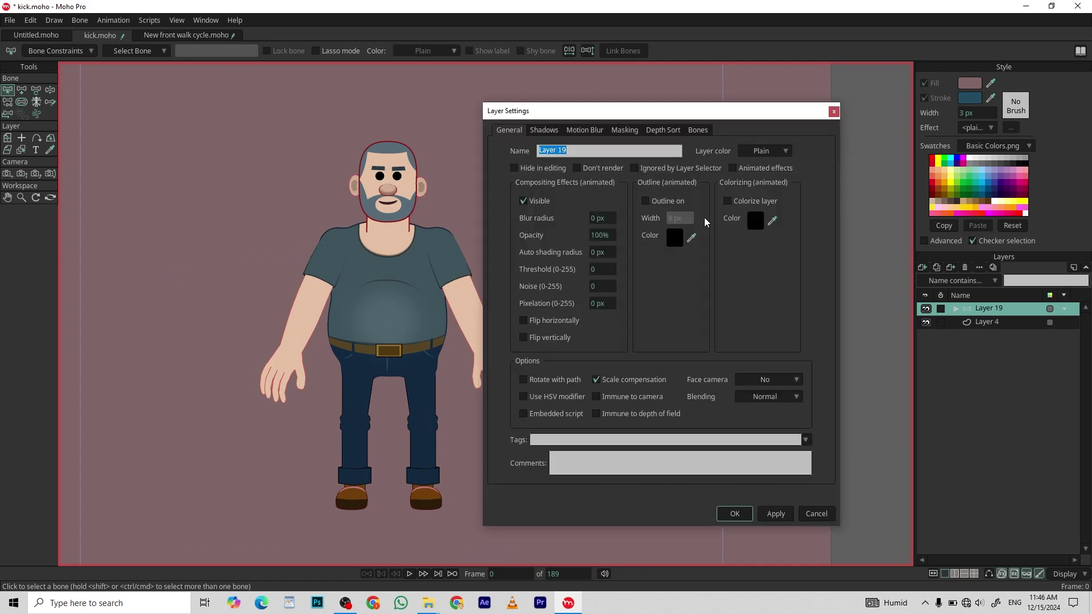
pyautogui.click(544, 132)
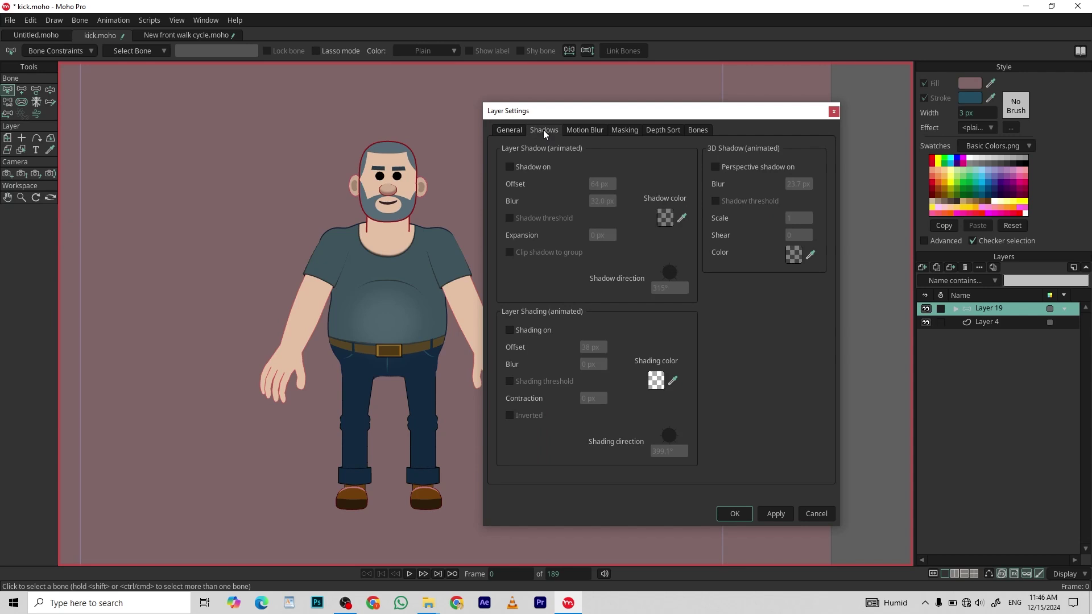
pyautogui.click(511, 334)
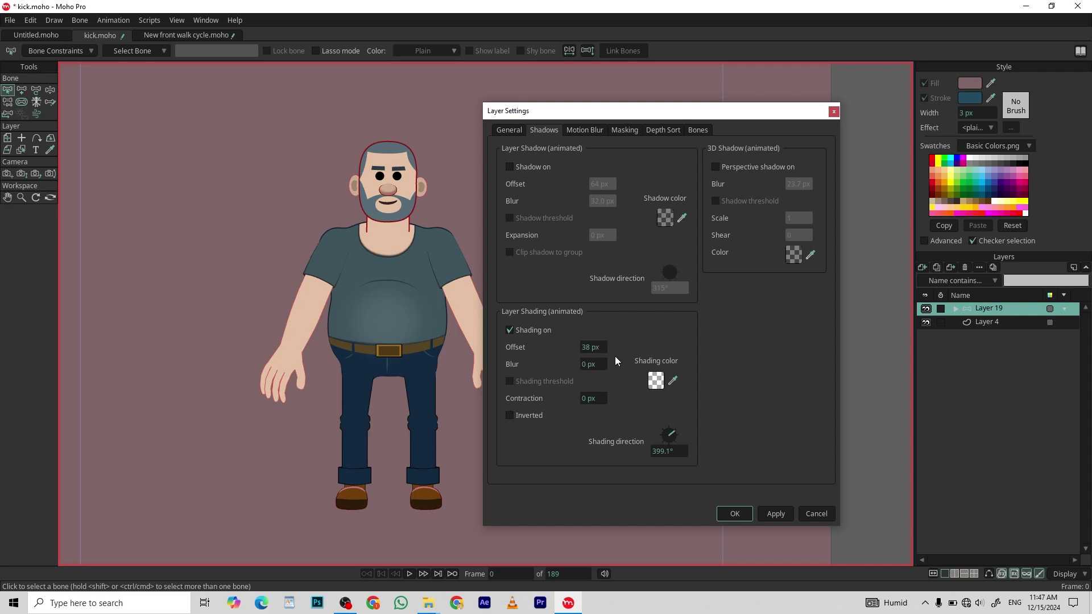
pyautogui.click(655, 381)
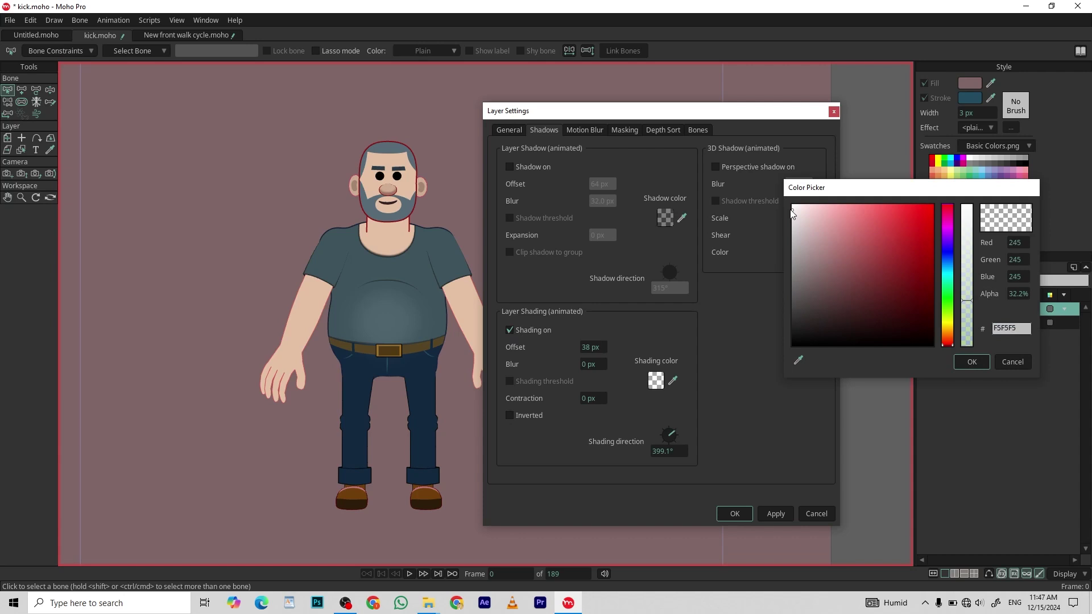
pyautogui.click(1024, 295)
pyautogui.write('37')
pyautogui.click(973, 363)
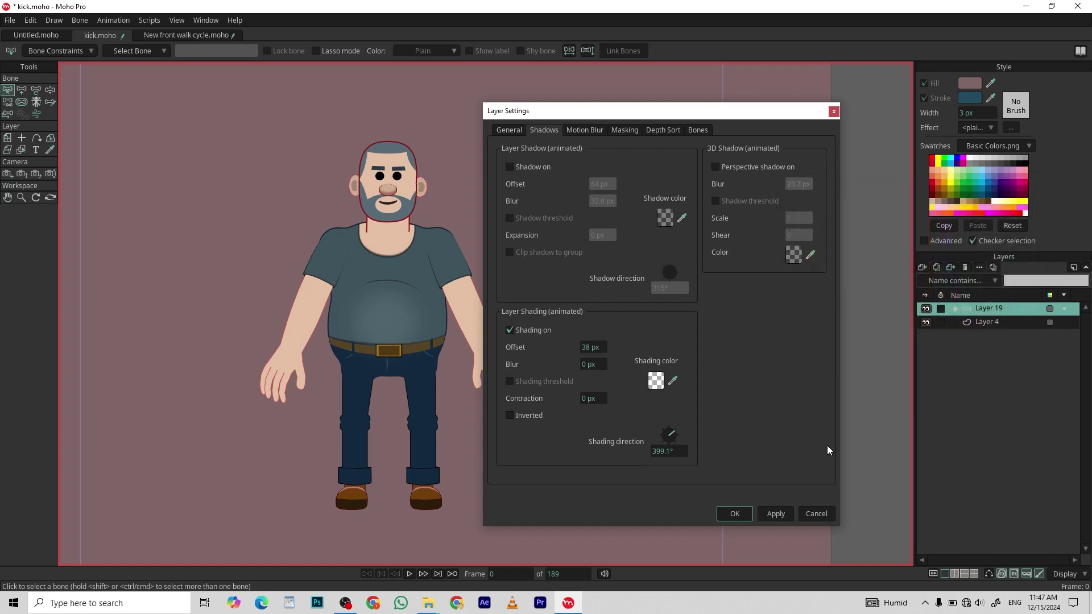
# Apply Layer 19's shading, inspect the pale rim in a frame 0 render, then close it.
pyautogui.click(735, 514)
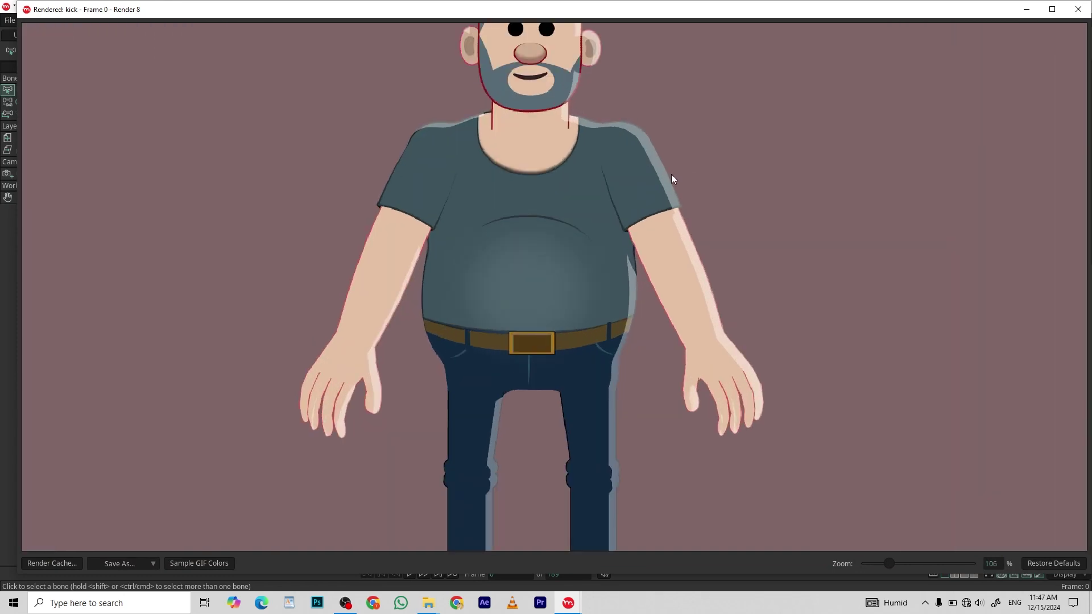
pyautogui.scroll(-1, 532, 267)
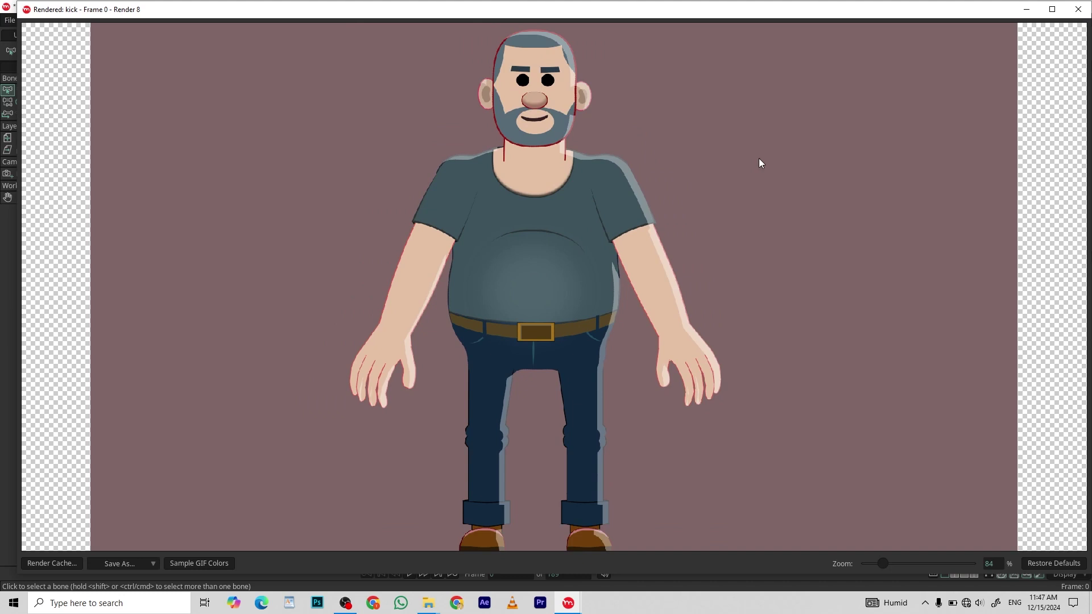
pyautogui.click(1087, 17)
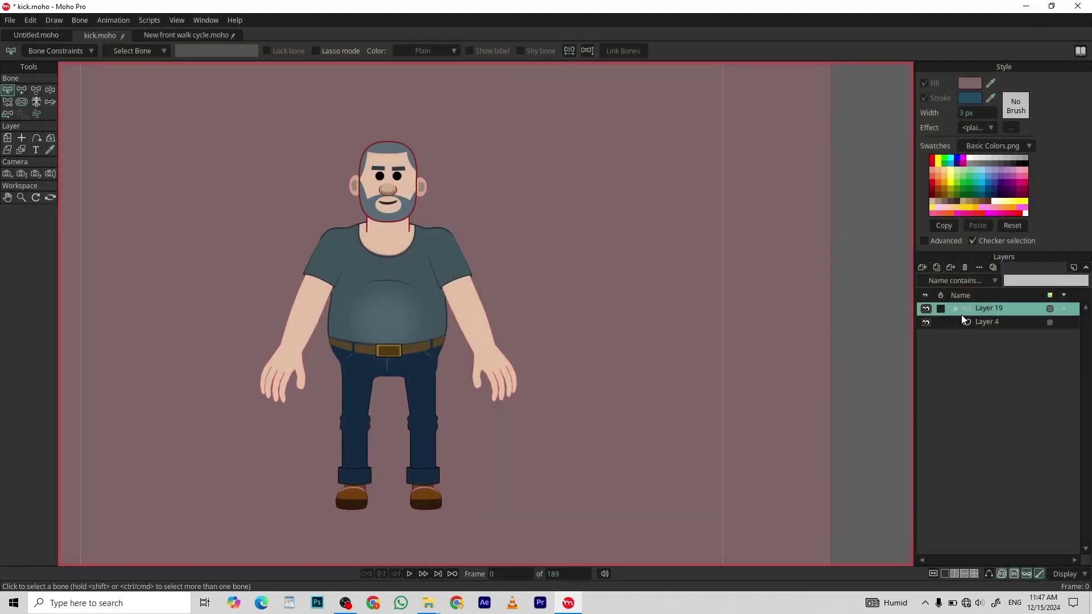
# Expand Layer 19 and make its sublayer Layer 34 the current layer.
pyautogui.click(956, 309)
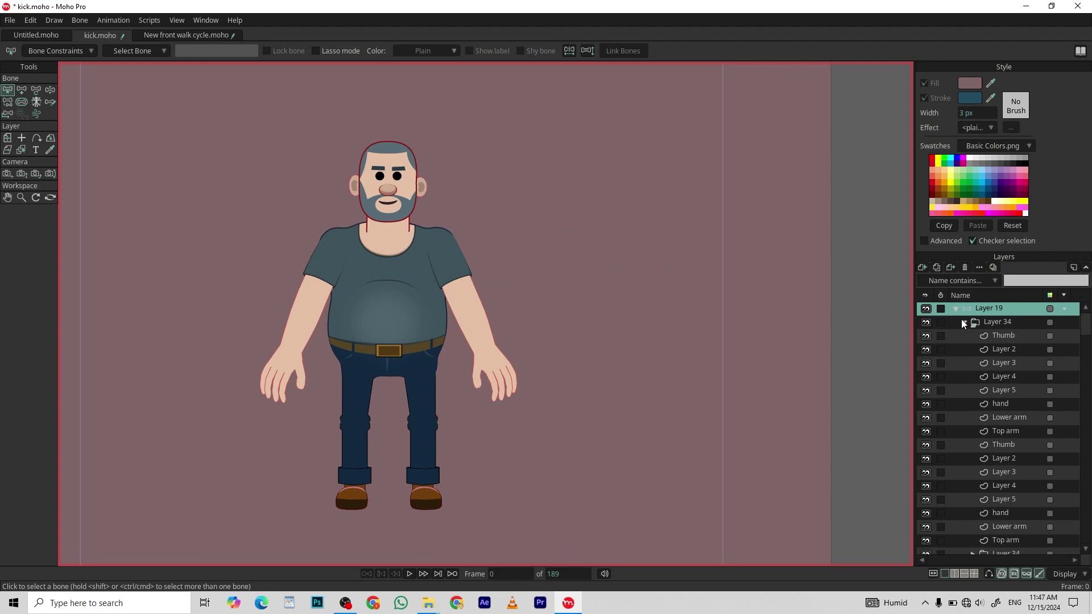
pyautogui.click(965, 322)
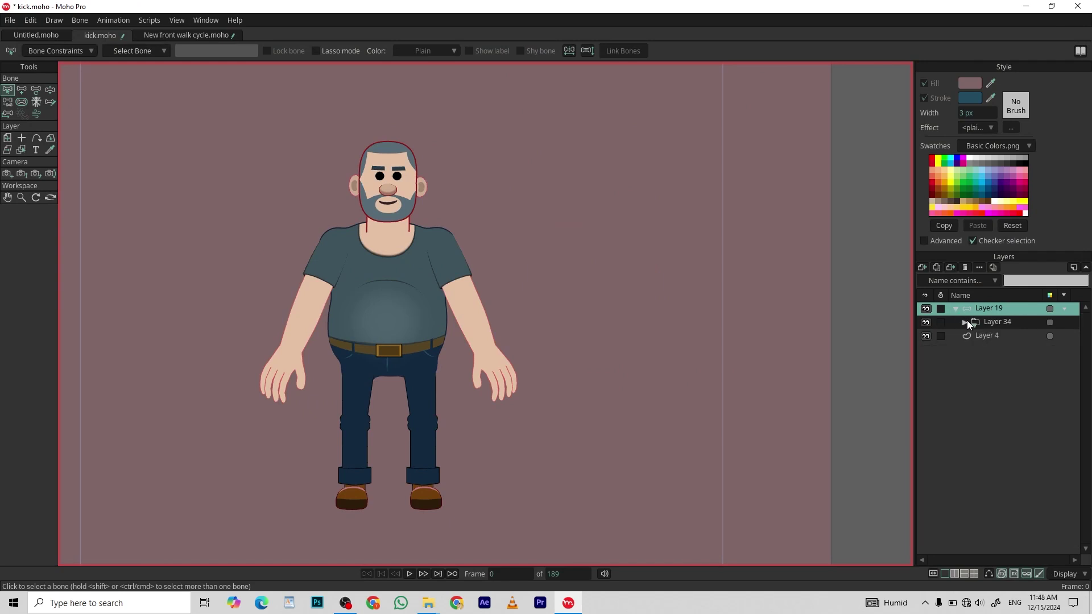
pyautogui.click(988, 322)
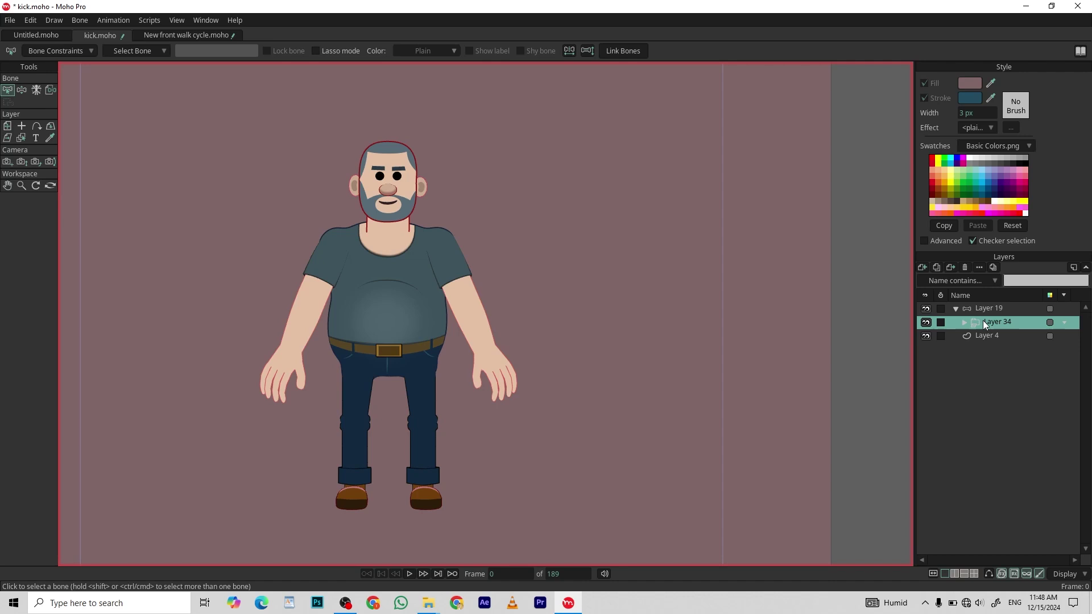
# Turn on Layer 34 shading with 0 px blur, 38 px offset and direction about 195°.
pyautogui.doubleClick(983, 322)
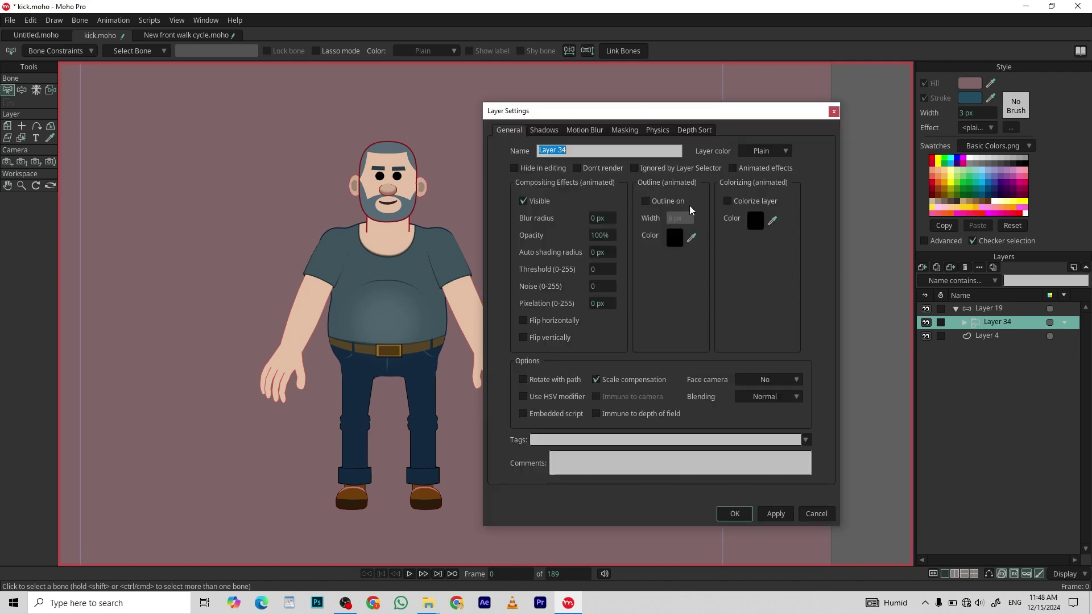
pyautogui.click(551, 131)
pyautogui.click(510, 330)
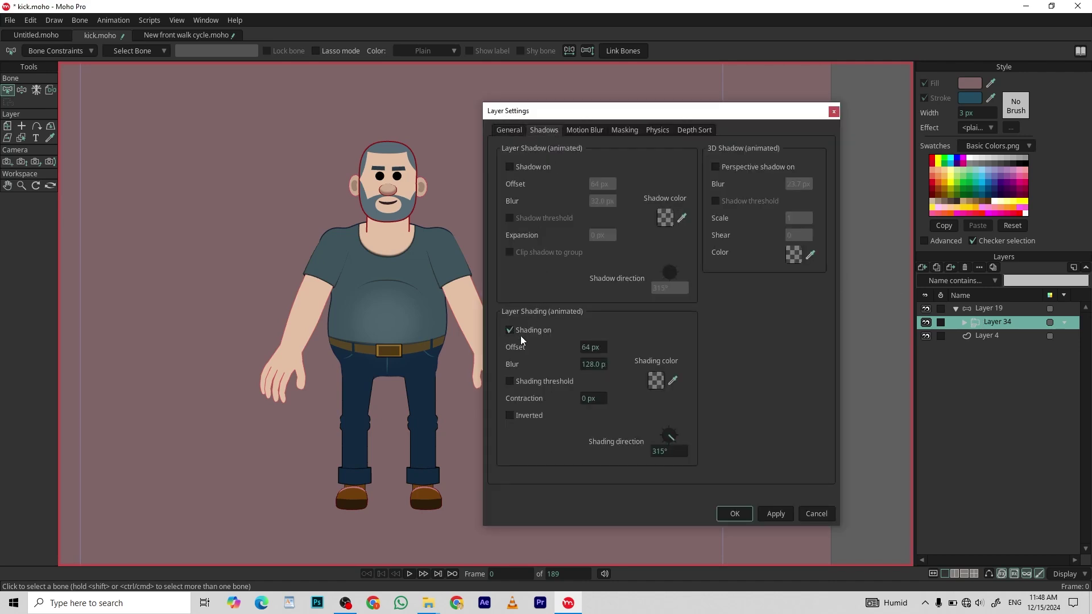
pyautogui.doubleClick(599, 364)
pyautogui.write('0')
pyautogui.doubleClick(600, 341)
pyautogui.write('38')
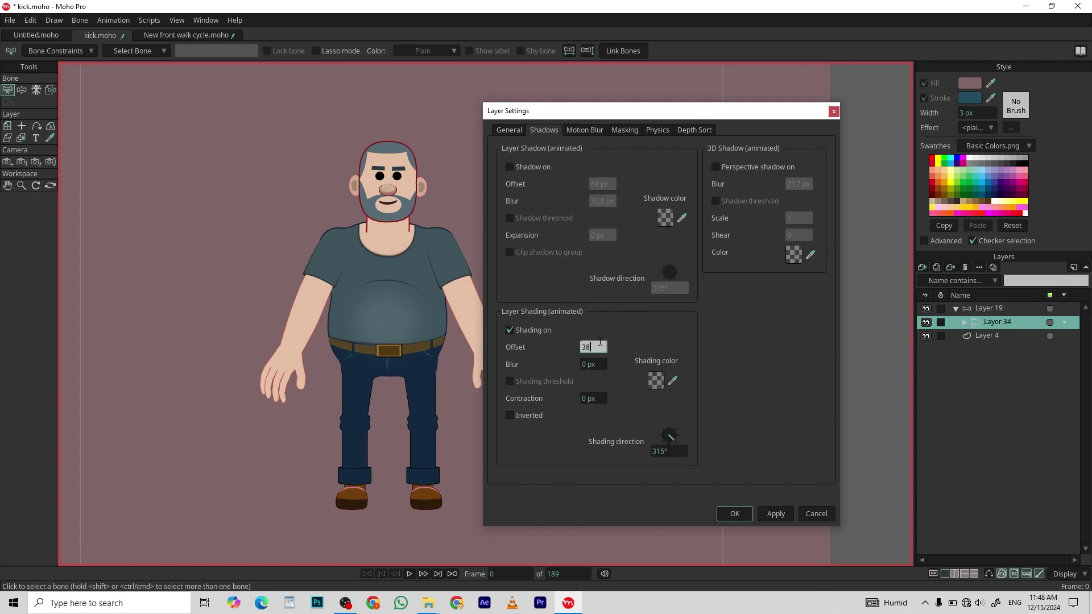
pyautogui.press('Return')
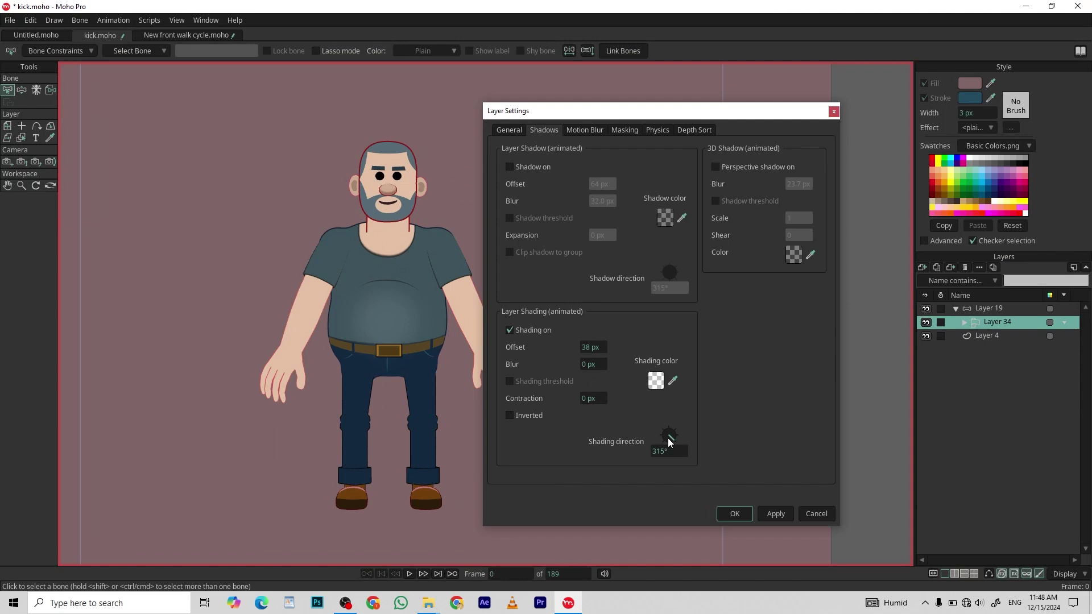
pyautogui.moveTo(669, 442); pyautogui.dragTo(646, 445)
pyautogui.click(745, 519)
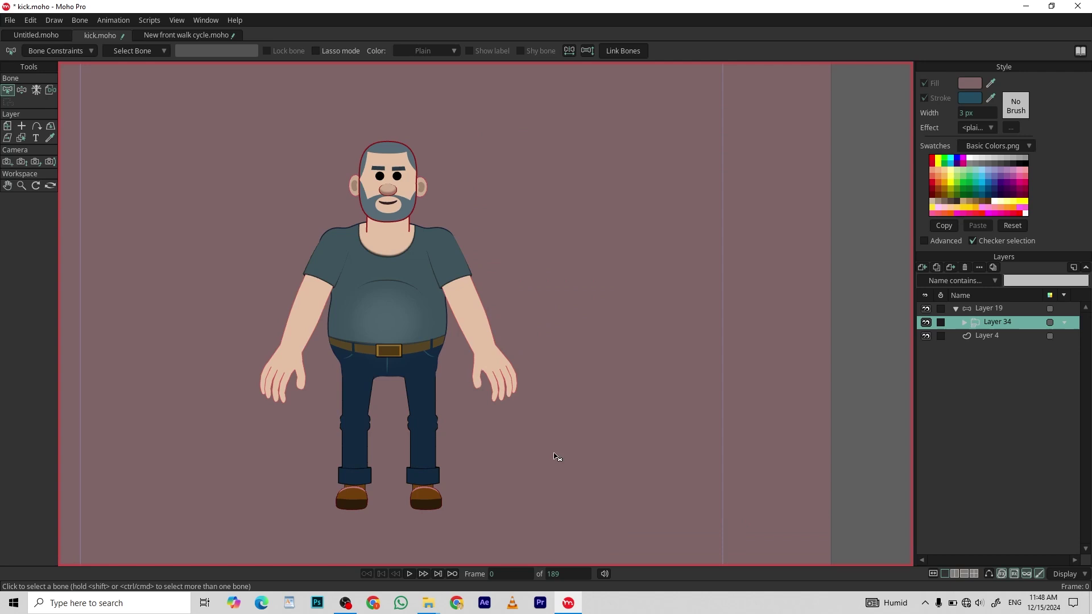
# Render frame 0 to check the shifted pale rim, then close the preview.
pyautogui.hotkey('ctrl', 'r')
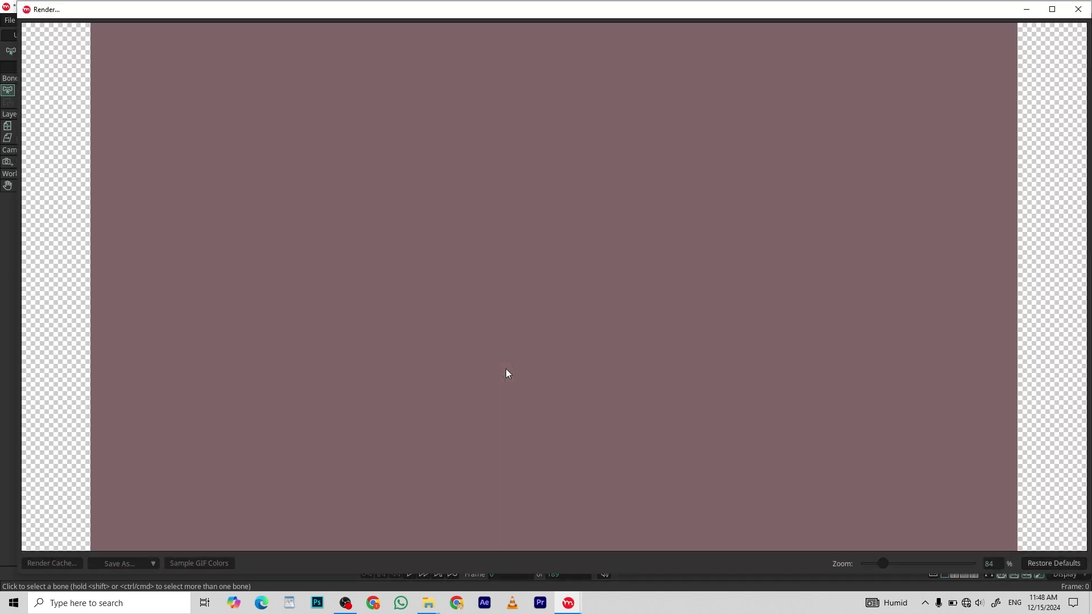
pyautogui.scroll(-3, 592, 230)
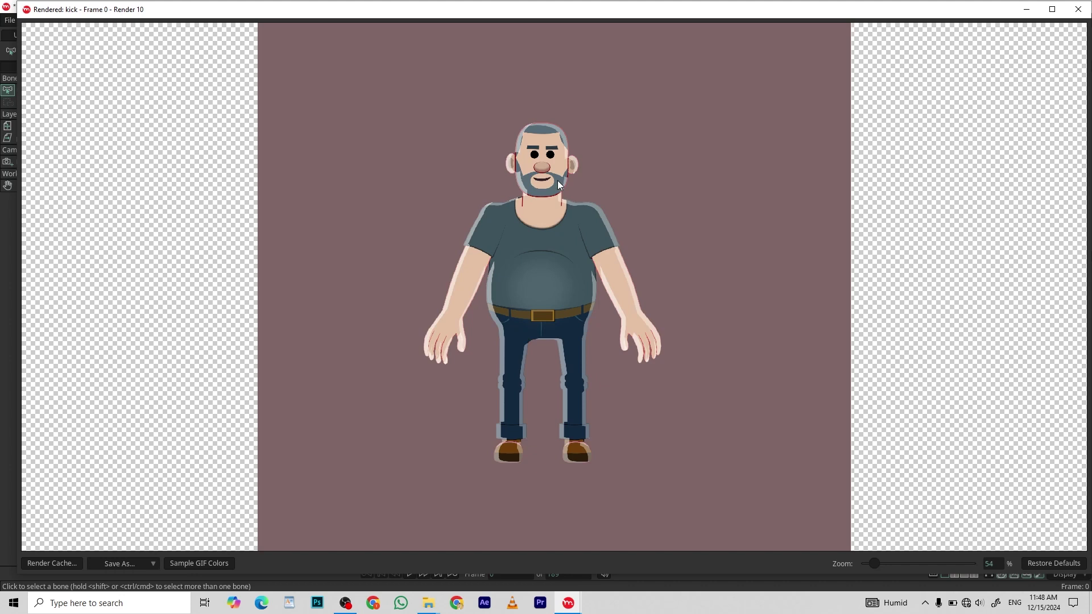
pyautogui.press('Escape')
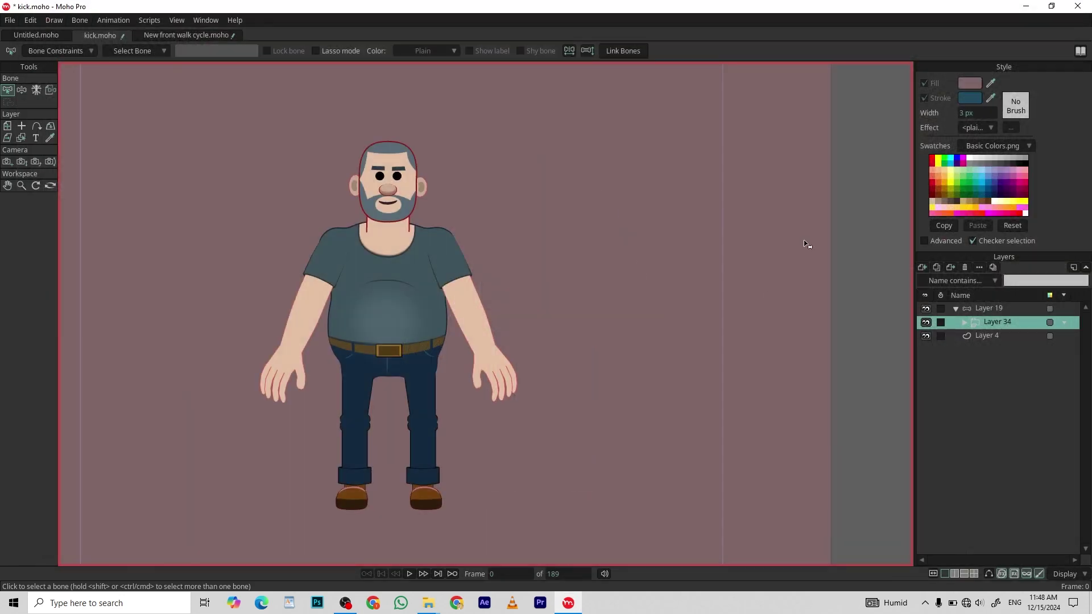
# Lower Layer 34's shading colour alpha to about 40%.
pyautogui.doubleClick(983, 322)
pyautogui.click(545, 131)
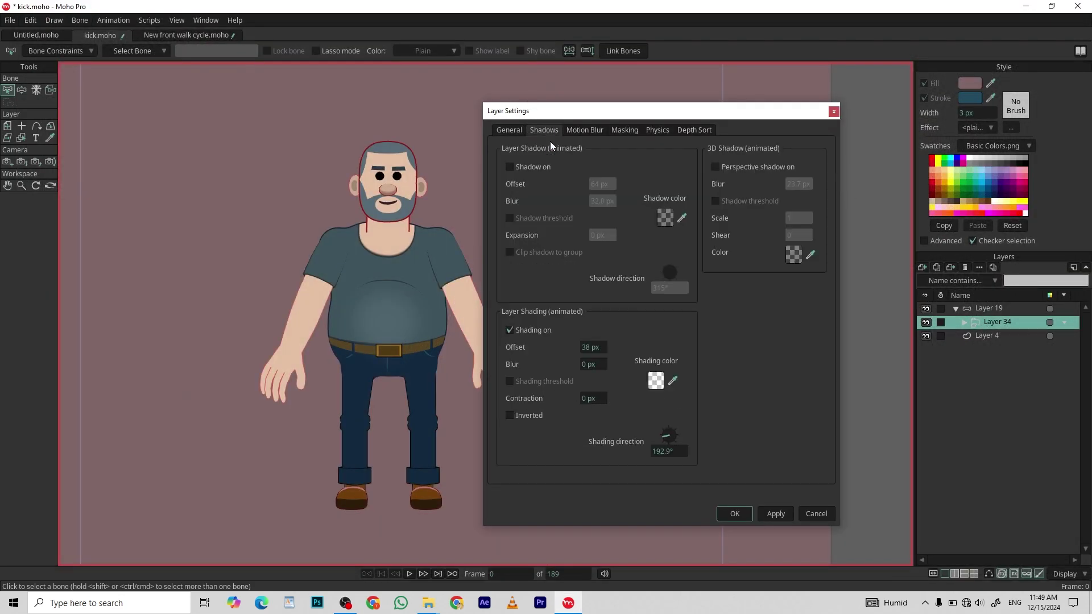
pyautogui.click(649, 384)
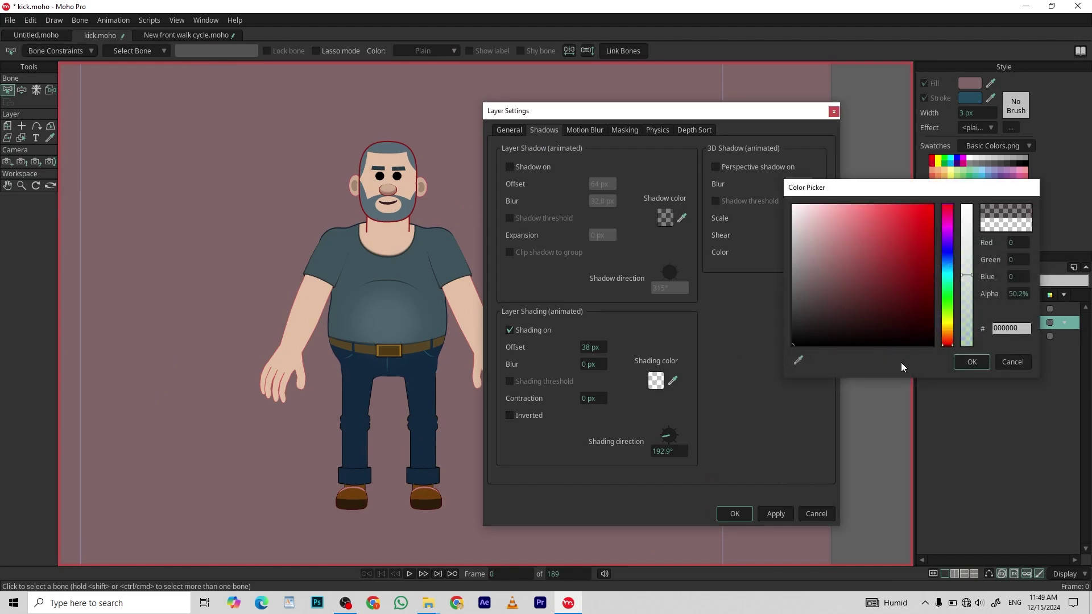
pyautogui.click(970, 277)
pyautogui.moveTo(969, 280); pyautogui.dragTo(970, 293)
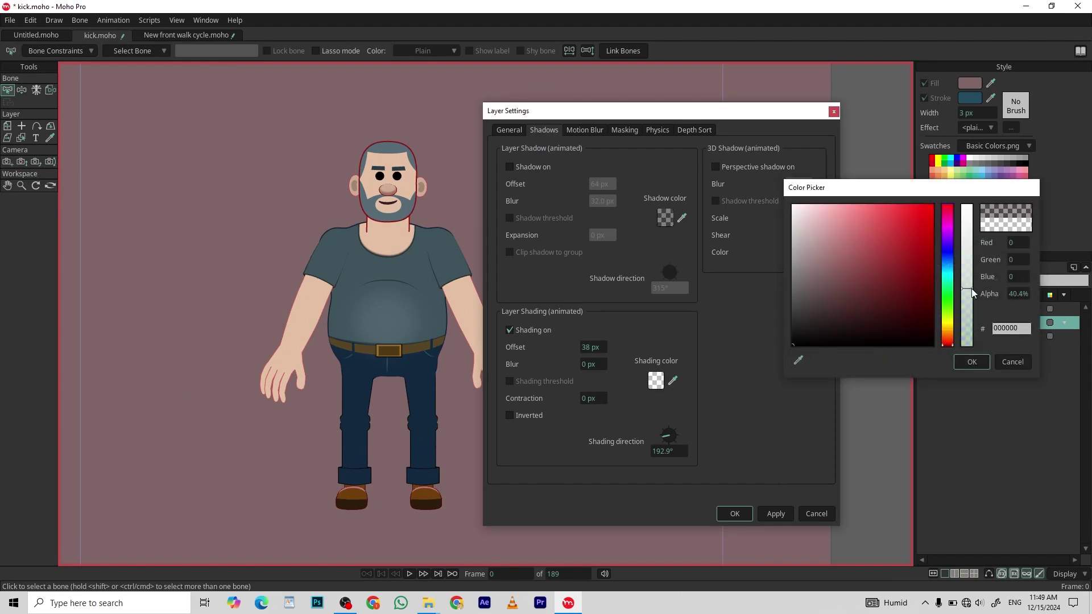
pyautogui.click(971, 362)
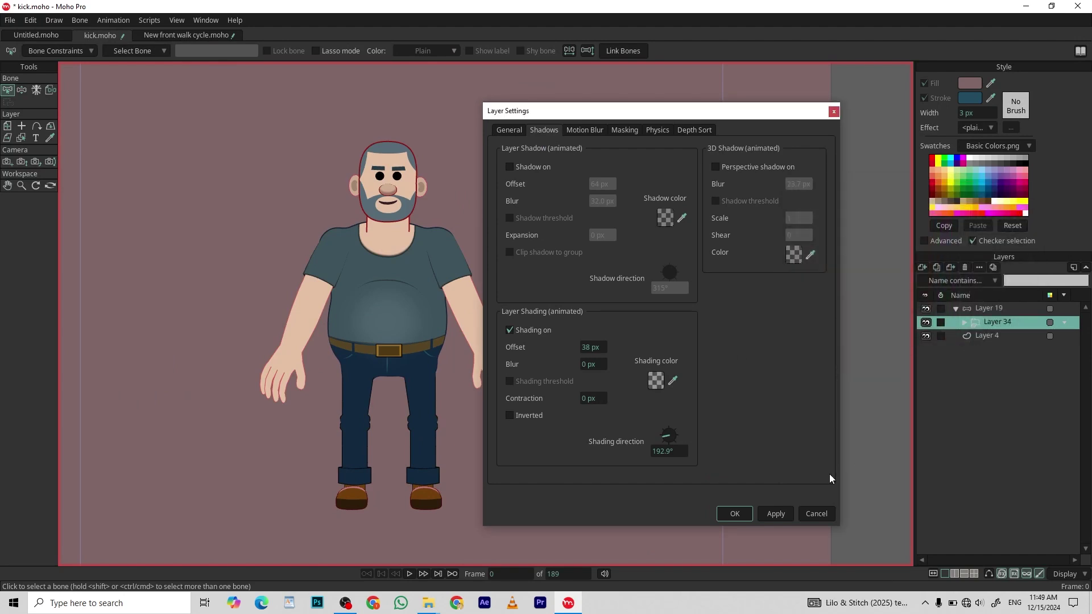
pyautogui.click(734, 514)
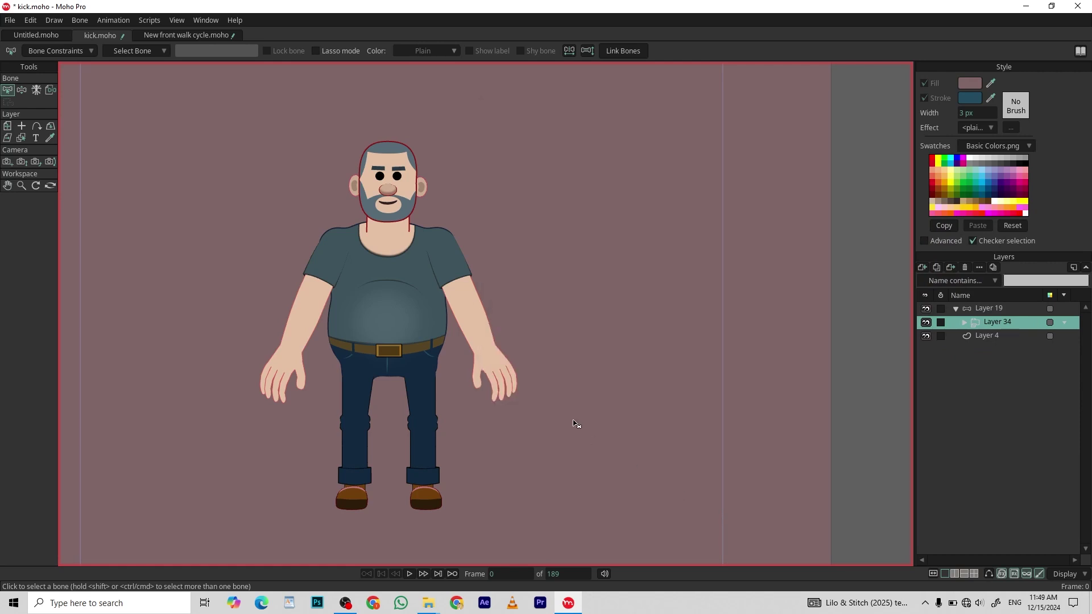
# Render frame 0 and zoom around the preview to review the shading rim.
pyautogui.hotkey('ctrl', 'r')
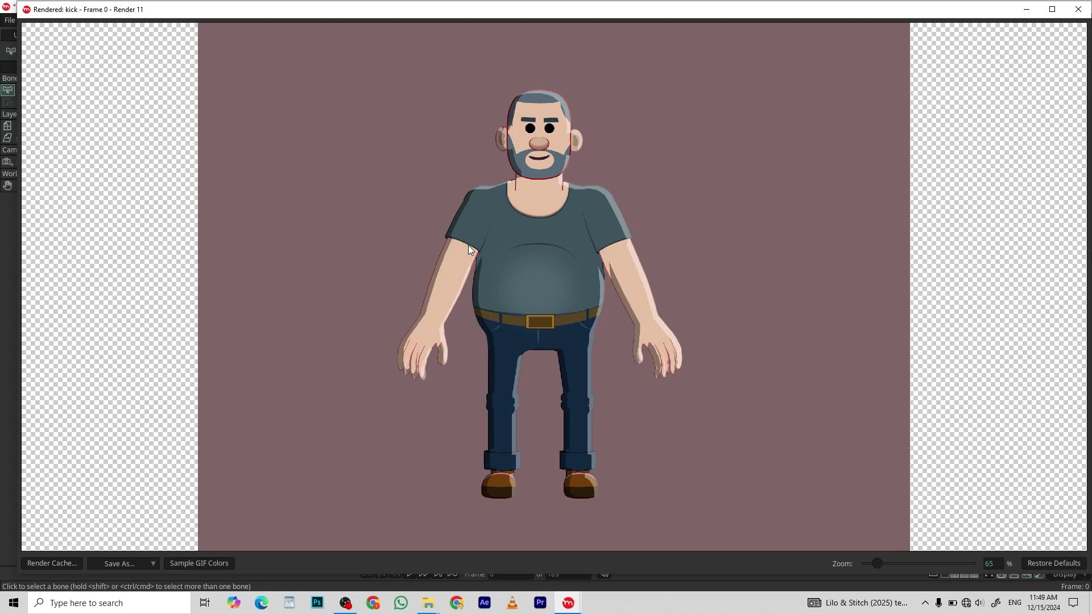
pyautogui.scroll(1, 503, 318)
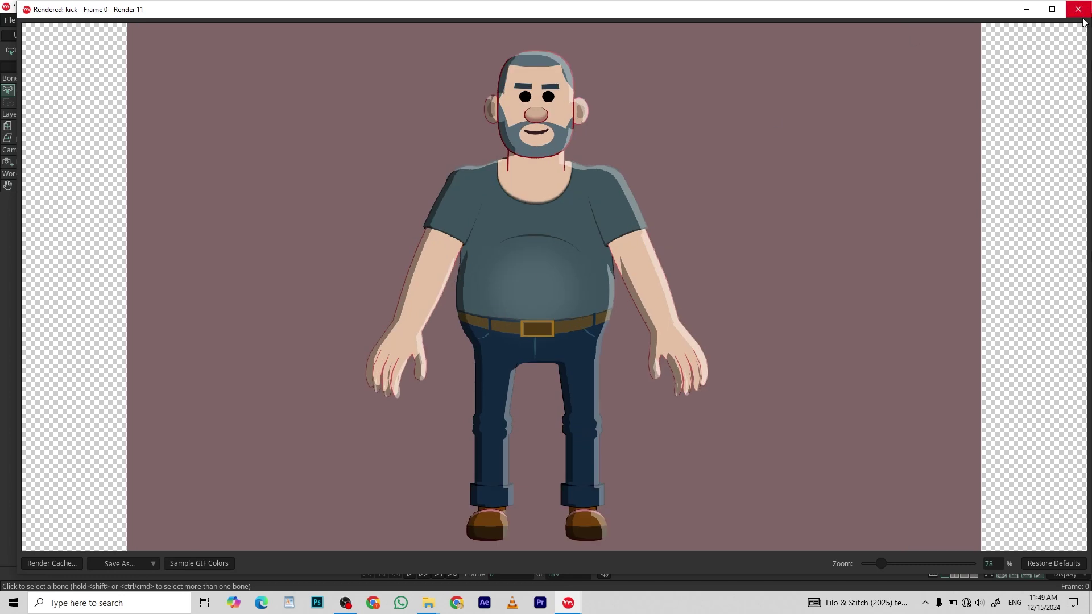
pyautogui.scroll(2, 422, 360)
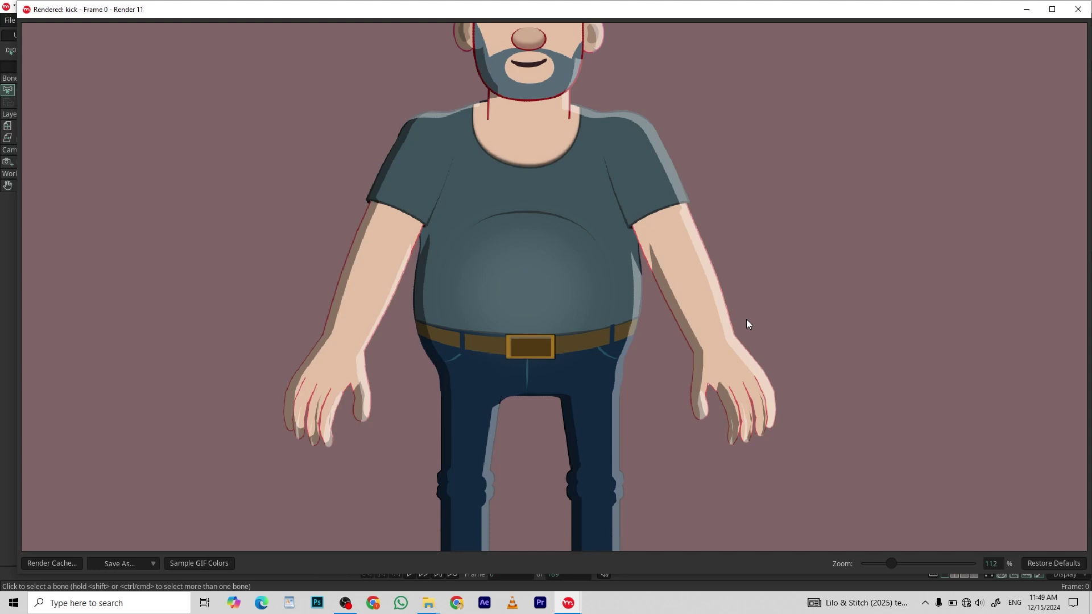
pyautogui.scroll(-1, 455, 274)
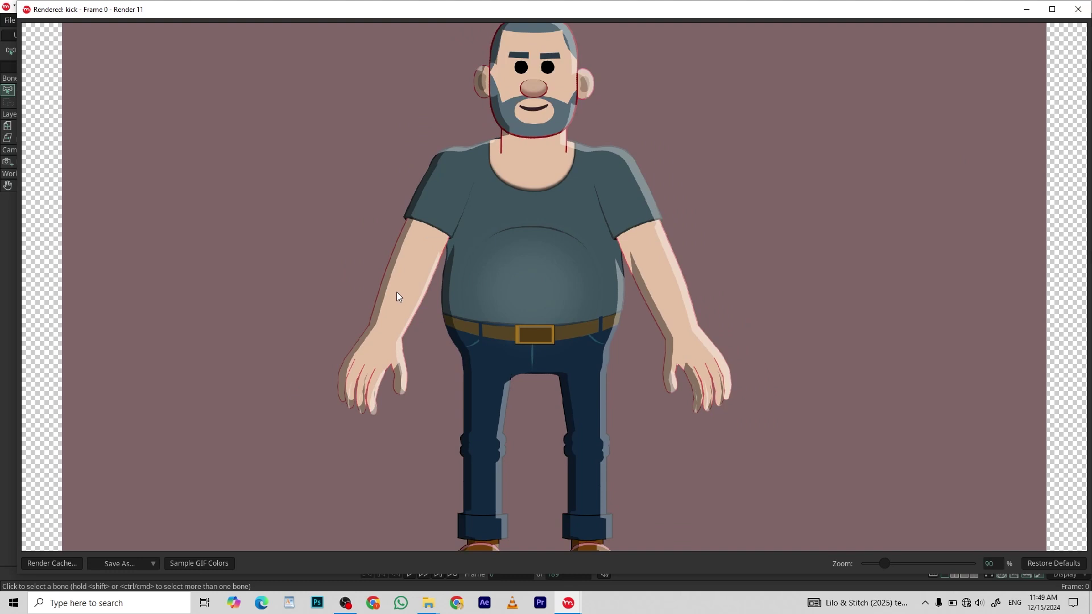
# Close the preview and raise Layer 34's shading blur to about 26 px.
pyautogui.press('Escape')
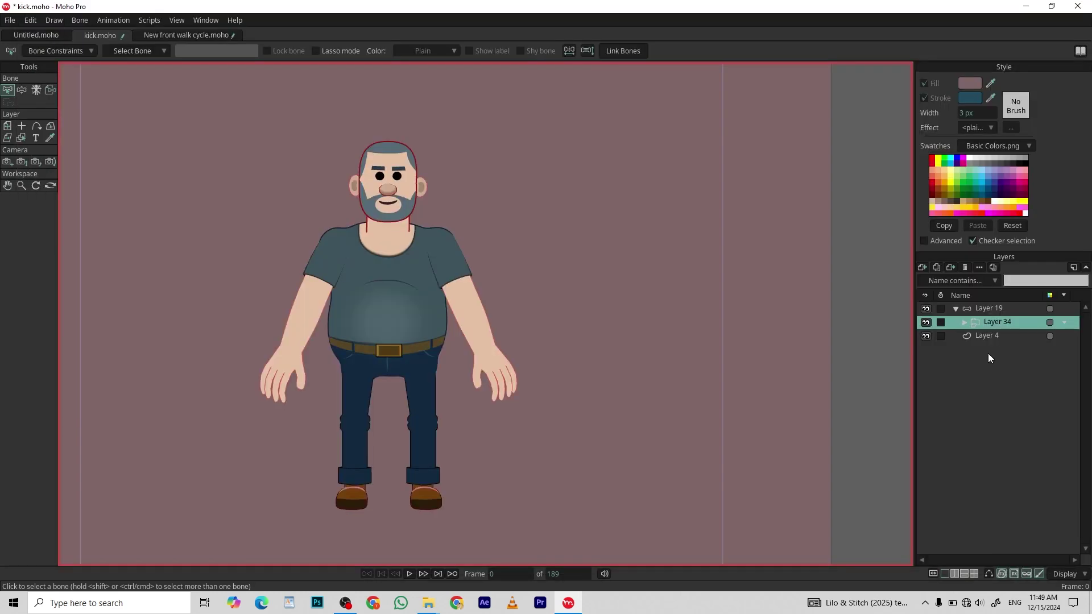
pyautogui.doubleClick(985, 321)
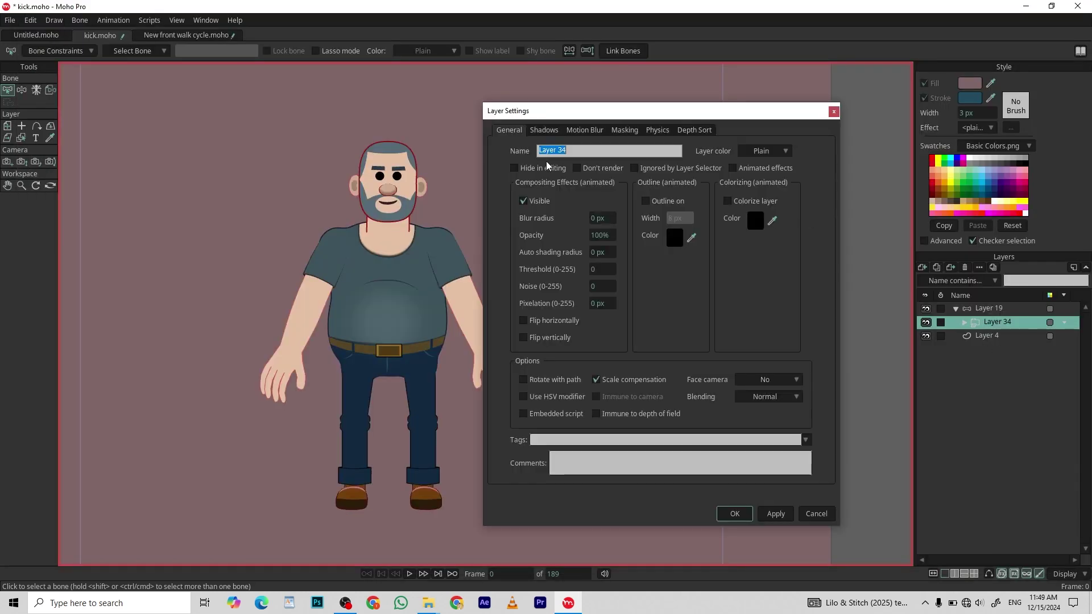
pyautogui.click(553, 133)
pyautogui.moveTo(587, 364); pyautogui.dragTo(741, 354)
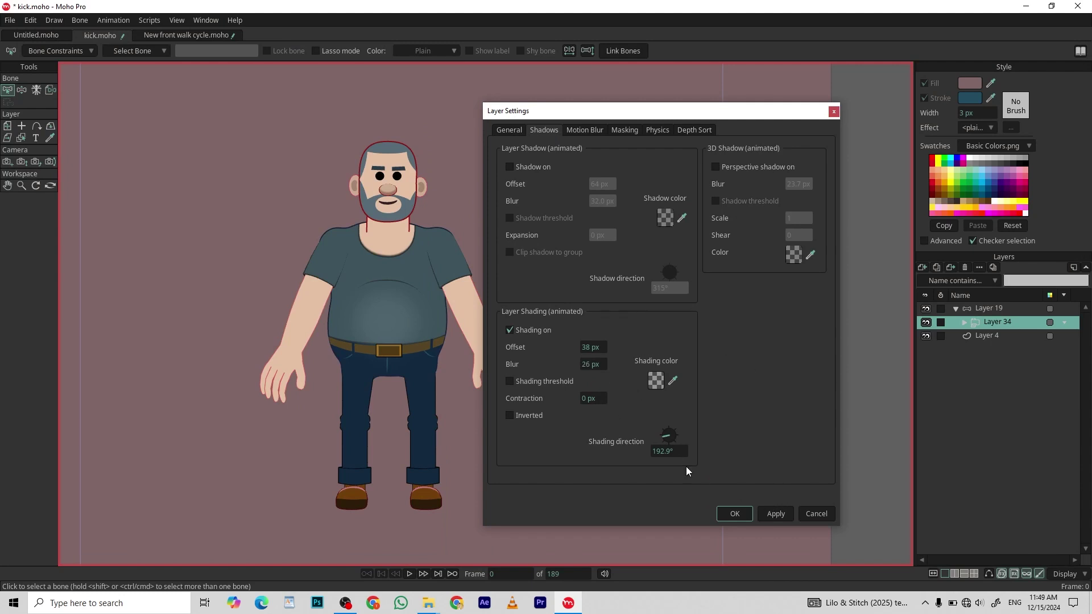
pyautogui.click(738, 516)
# Give Layer 19's shading a slight blur of about 4 px.
pyautogui.click(986, 313)
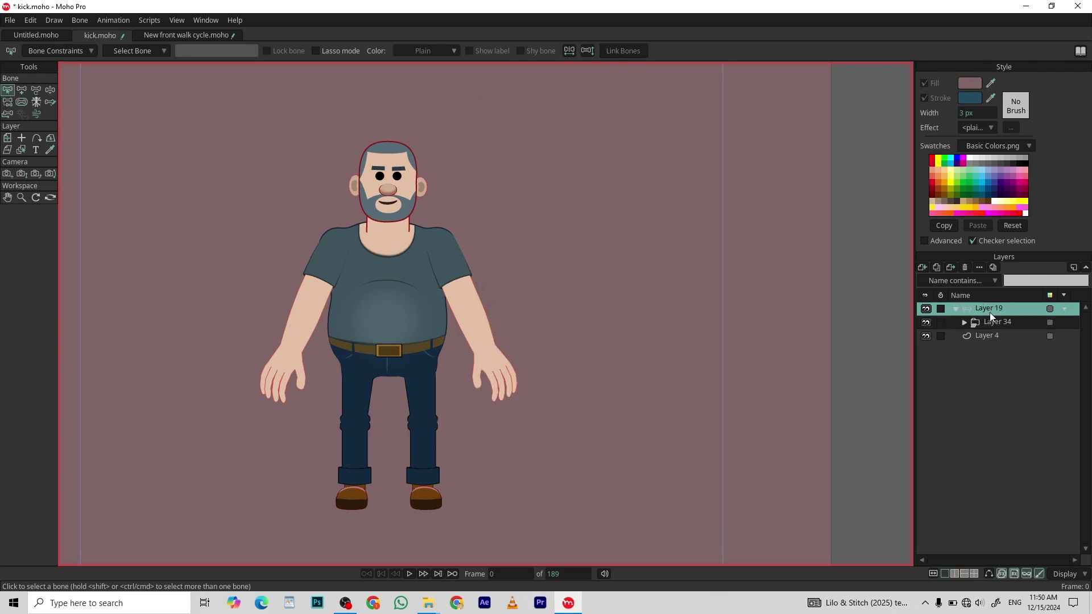
pyautogui.doubleClick(990, 312)
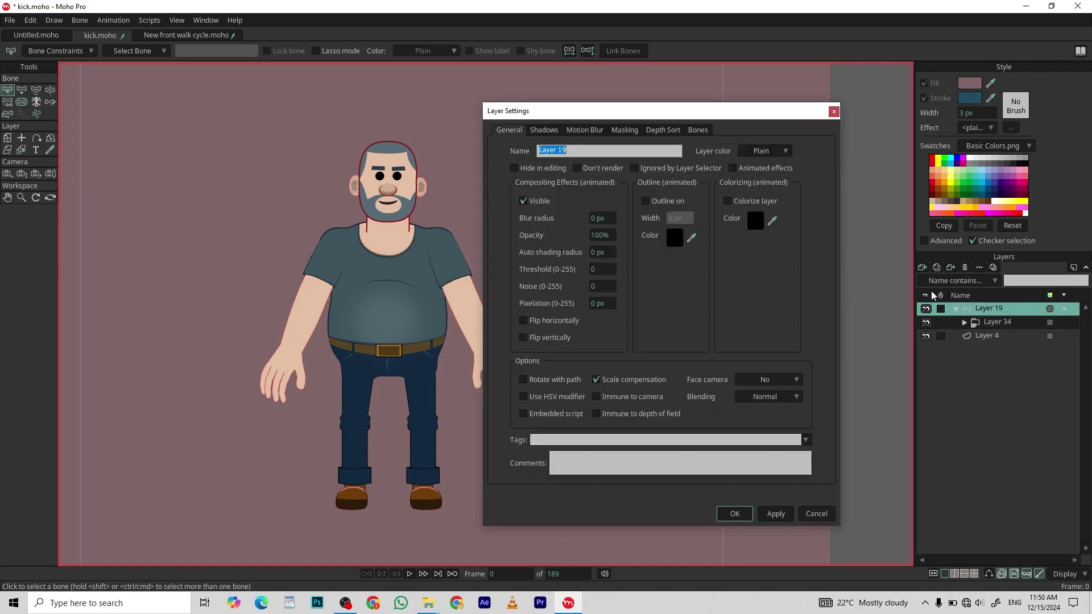
pyautogui.click(544, 130)
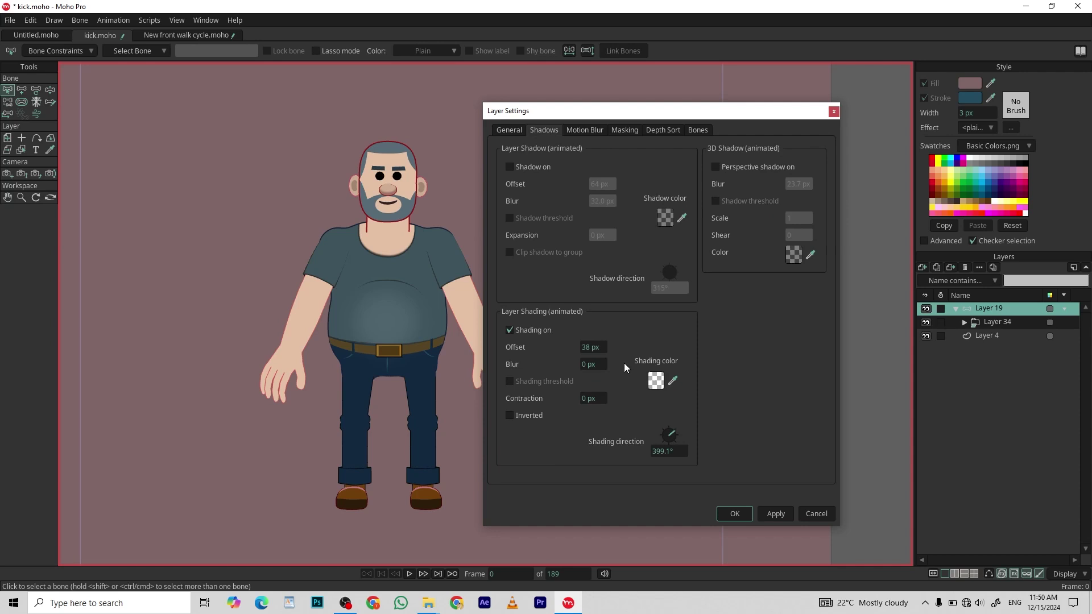
pyautogui.moveTo(595, 364); pyautogui.dragTo(612, 362)
pyautogui.click(735, 514)
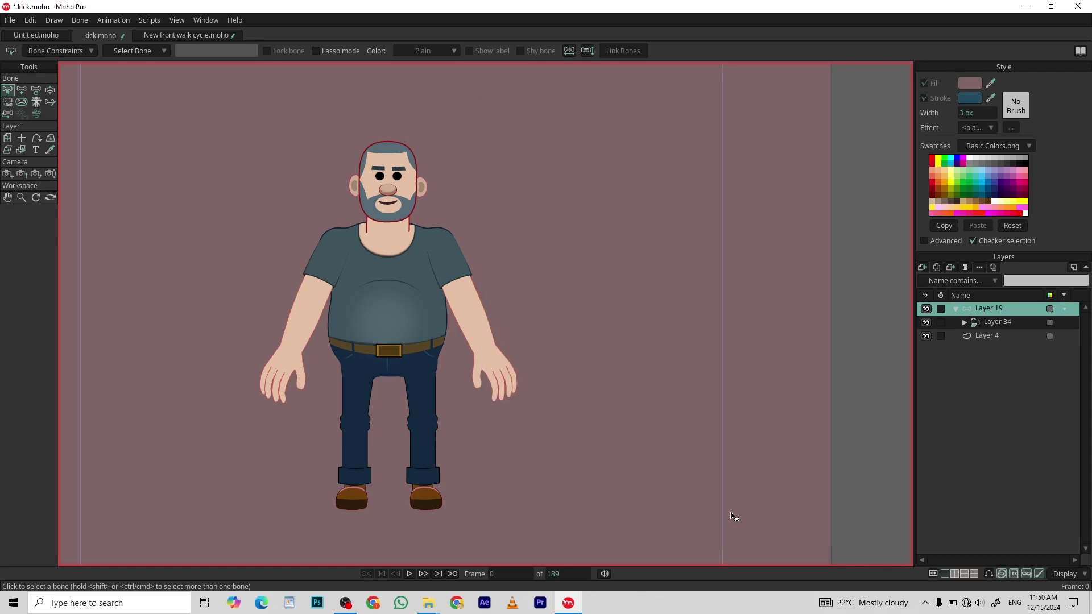
# Render frame 0 and zoom the preview to inspect the softened rim.
pyautogui.hotkey('ctrl', 'r')
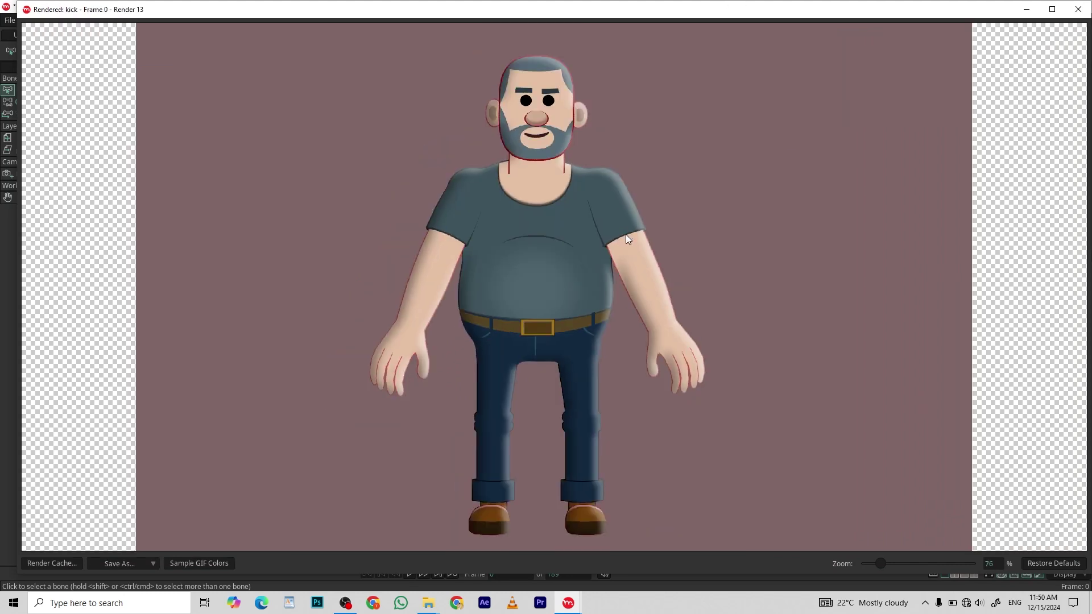
pyautogui.scroll(3, 590, 350)
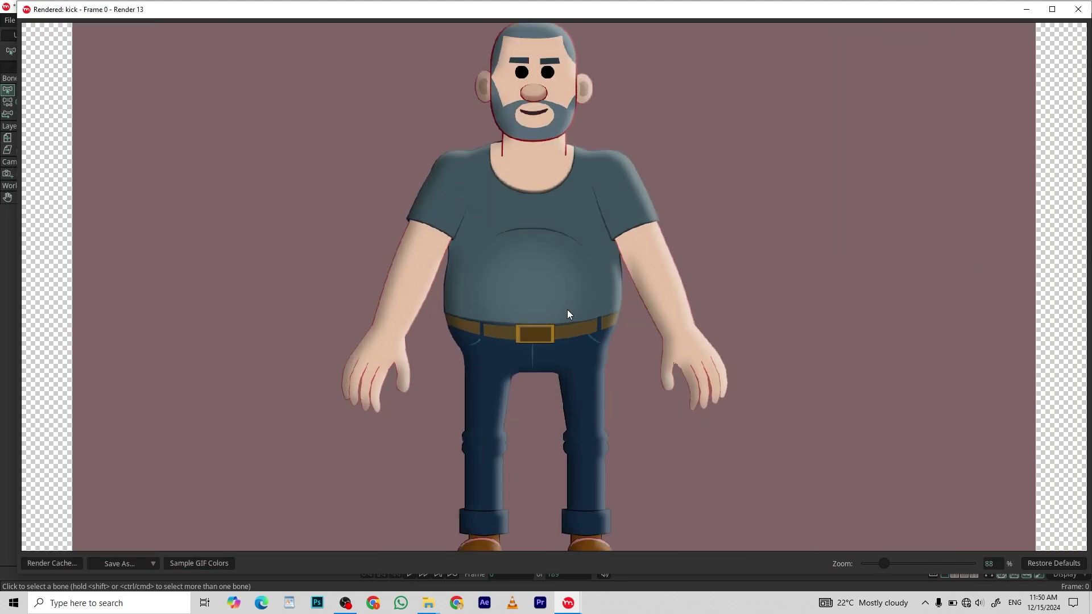
pyautogui.scroll(-3, 592, 276)
pyautogui.scroll(1, 606, 295)
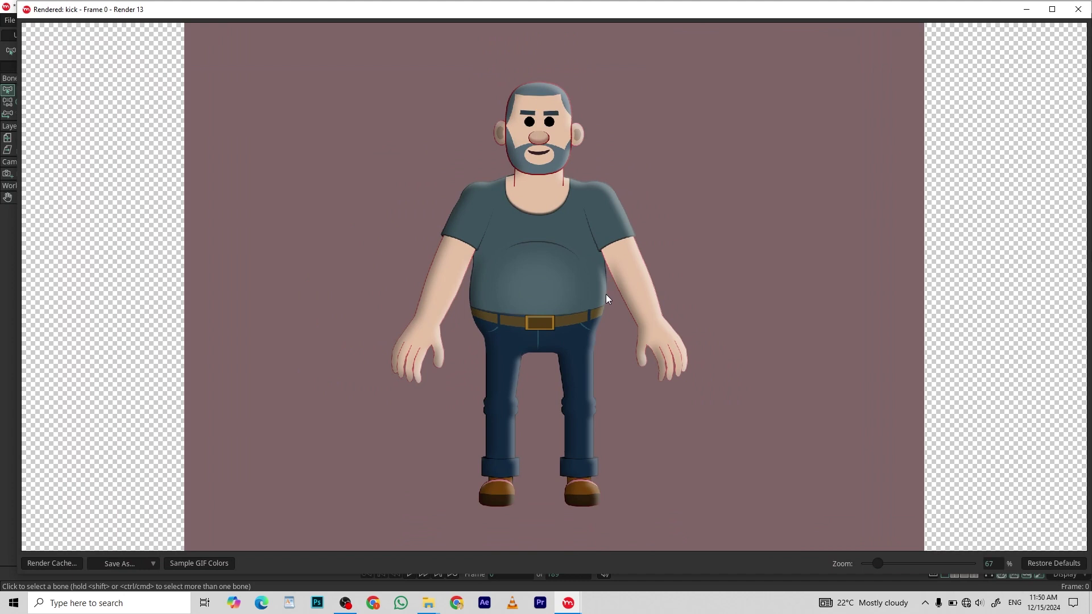
pyautogui.scroll(2, 606, 295)
pyautogui.scroll(2, 604, 293)
# Play the animation, stop at frame 104, and render it for comparison.
pyautogui.click(408, 575)
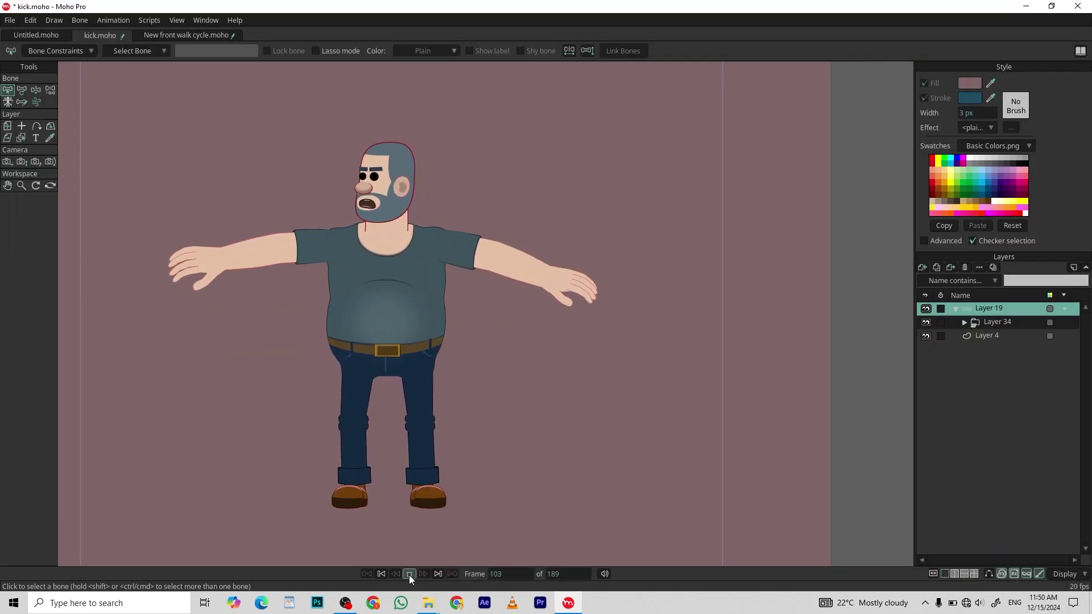
pyautogui.click(409, 575)
pyautogui.hotkey('ctrl', 'r')
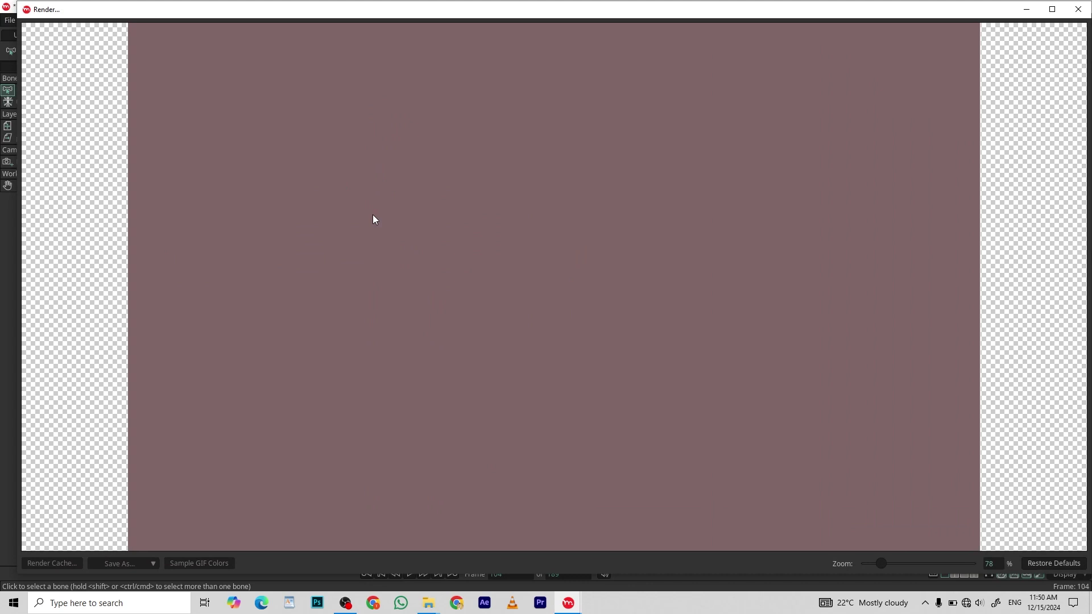
pyautogui.scroll(2, 621, 197)
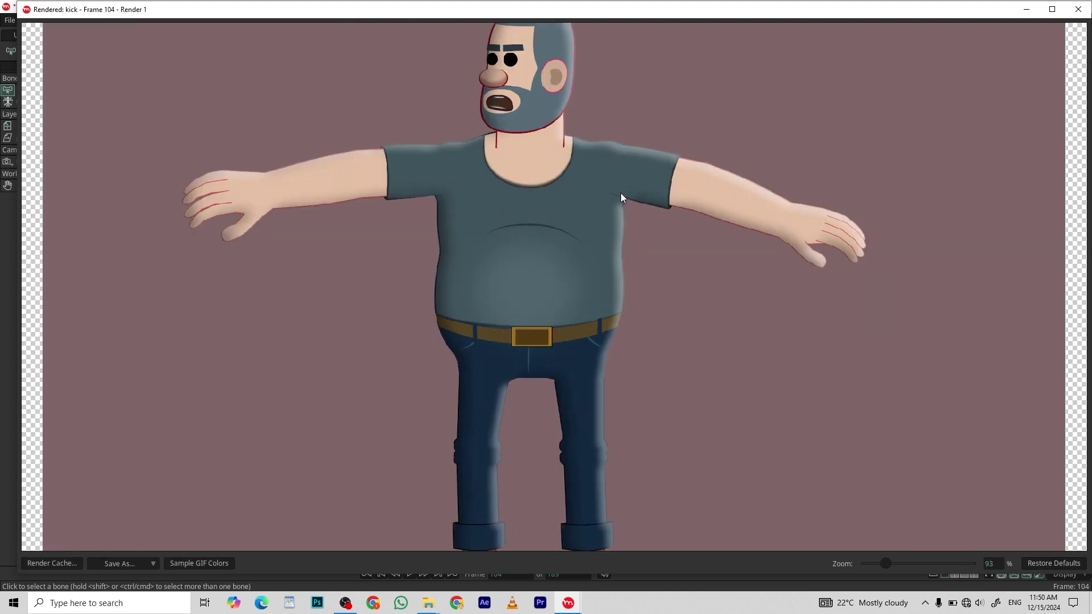
pyautogui.scroll(-2, 508, 323)
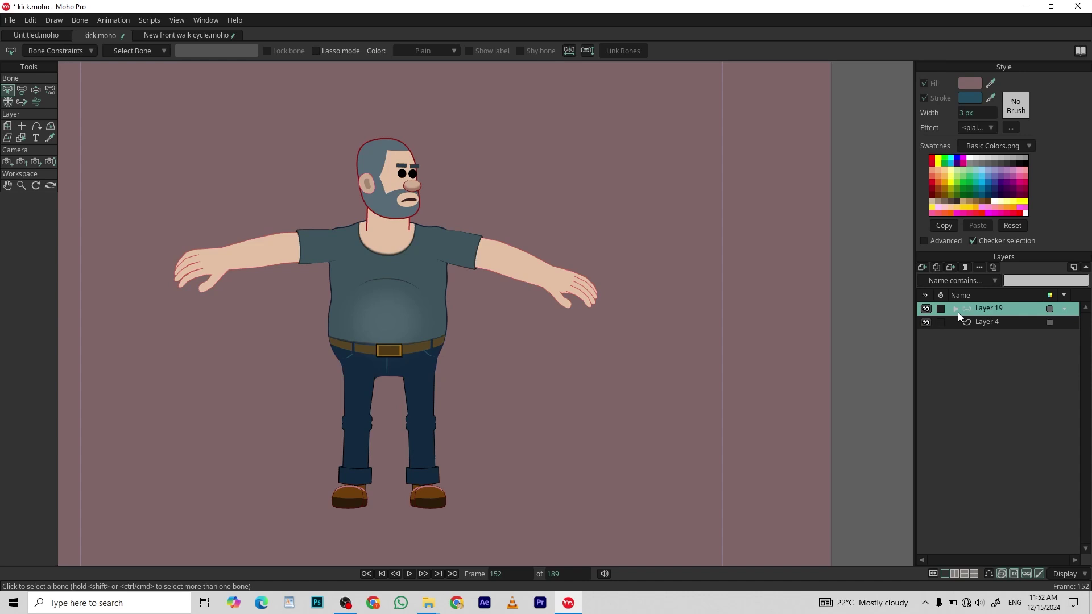
# Review the shading settings of Layer 34 and Layer 19 without changing them.
pyautogui.click(954, 310)
pyautogui.click(976, 326)
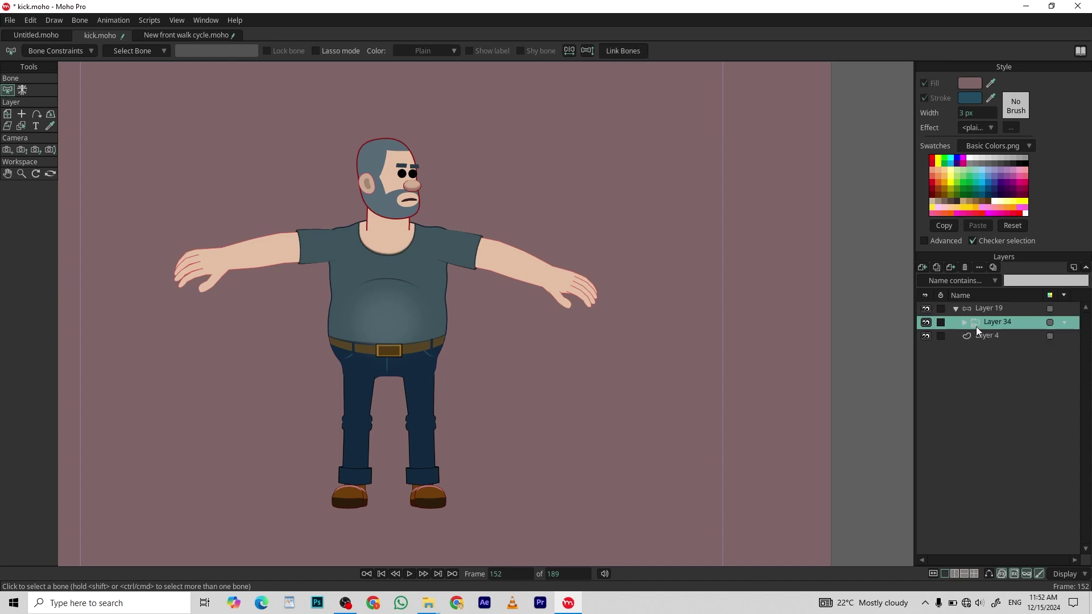
pyautogui.doubleClick(975, 325)
pyautogui.click(542, 131)
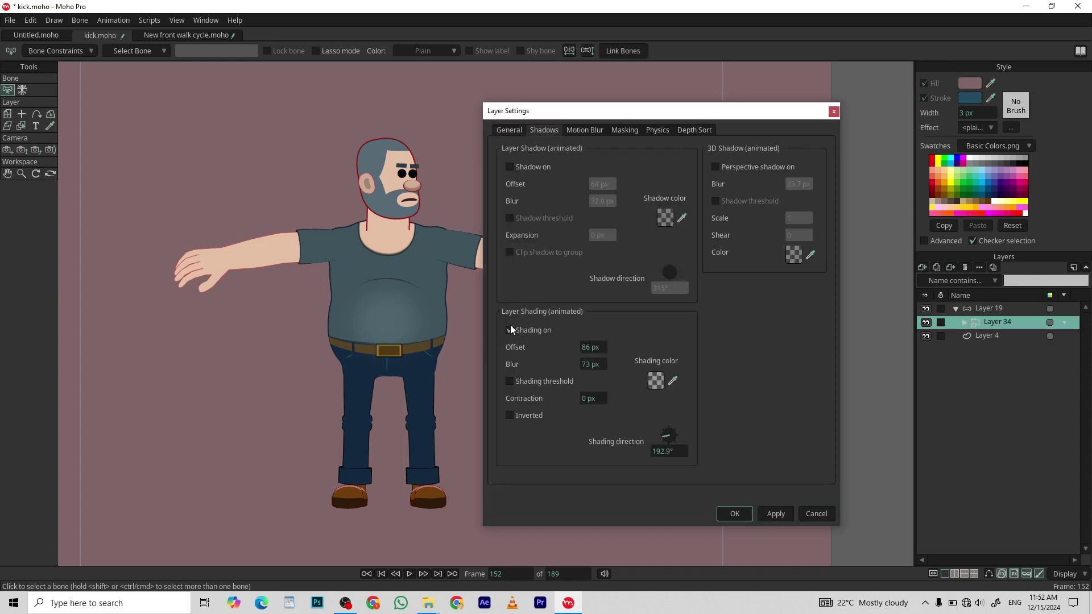
pyautogui.click(735, 514)
pyautogui.doubleClick(978, 308)
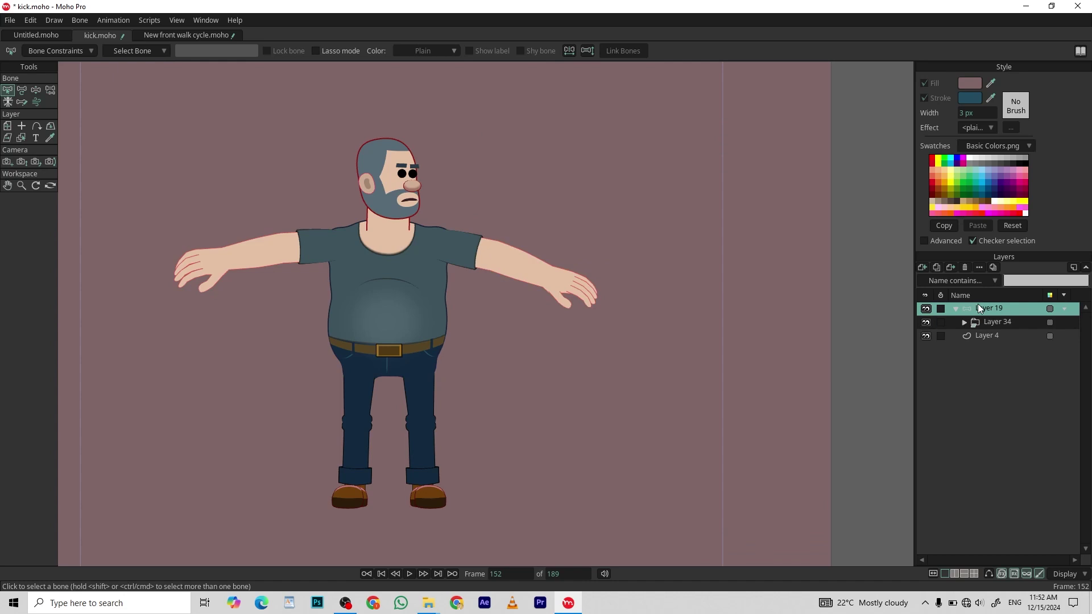
pyautogui.click(534, 133)
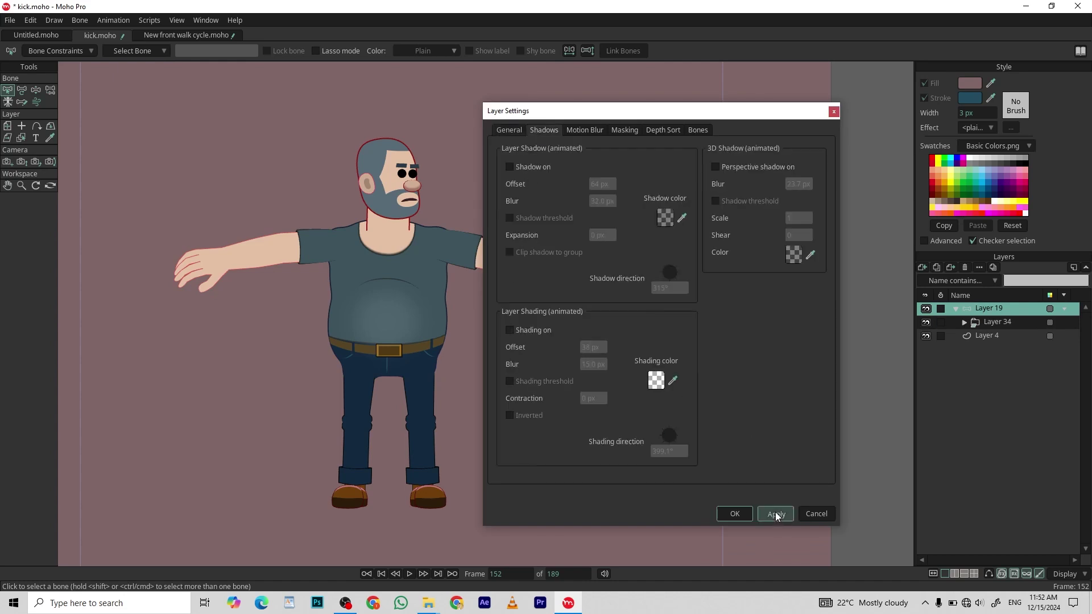
pyautogui.press('Return')
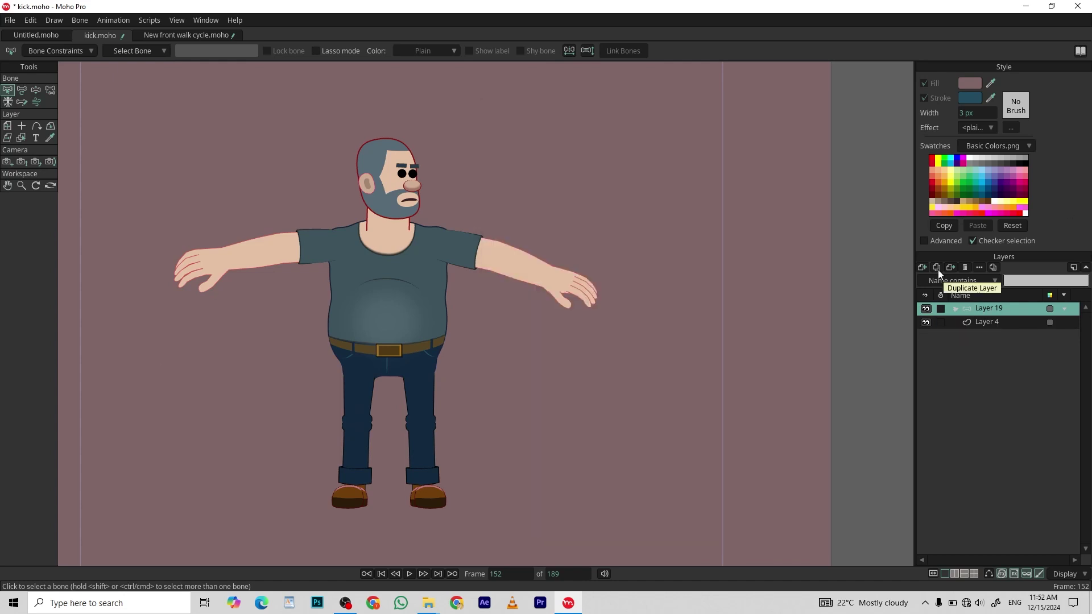
# Duplicate Layer 19 as Layer 2 and open Layer 2's settings.
pyautogui.click(937, 270)
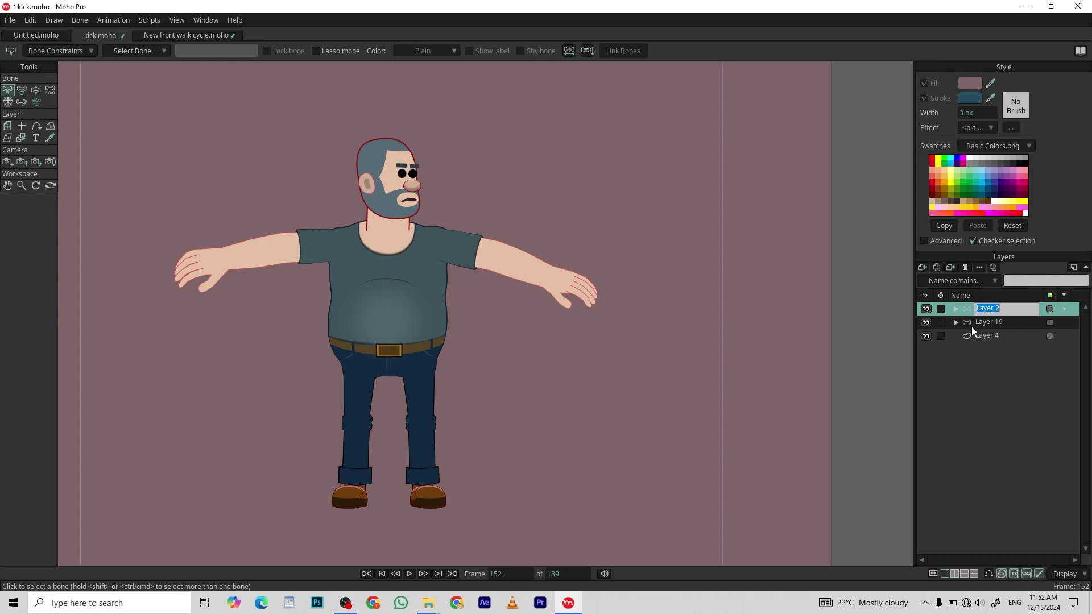
pyautogui.press('Return')
pyautogui.doubleClick(980, 309)
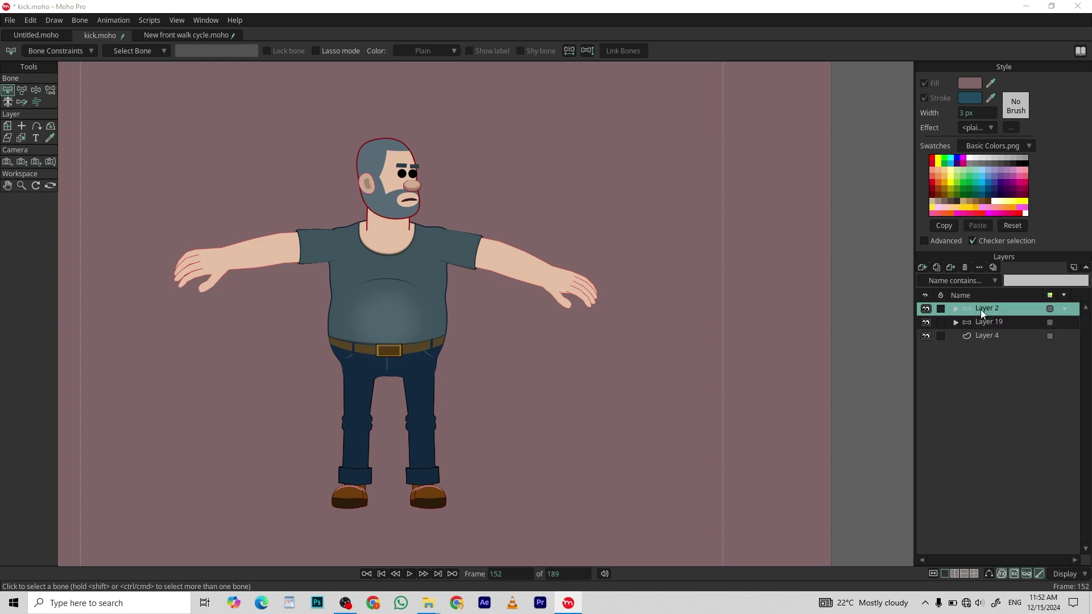
# Set Layer 2's blending mode to Soft Light with 70% opacity.
pyautogui.moveTo(594, 111); pyautogui.dragTo(651, 76)
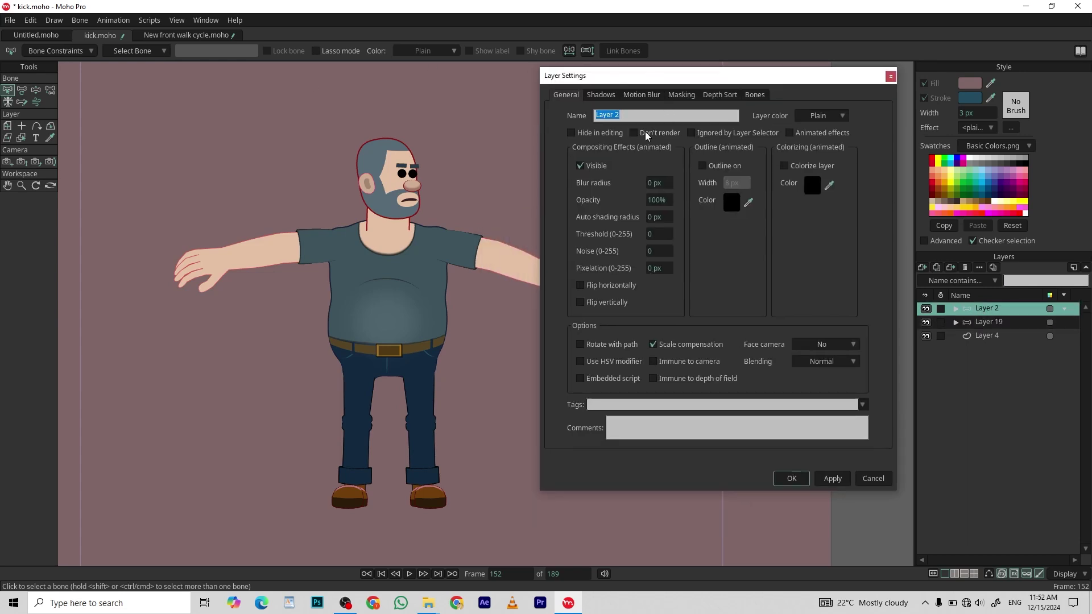
pyautogui.click(845, 363)
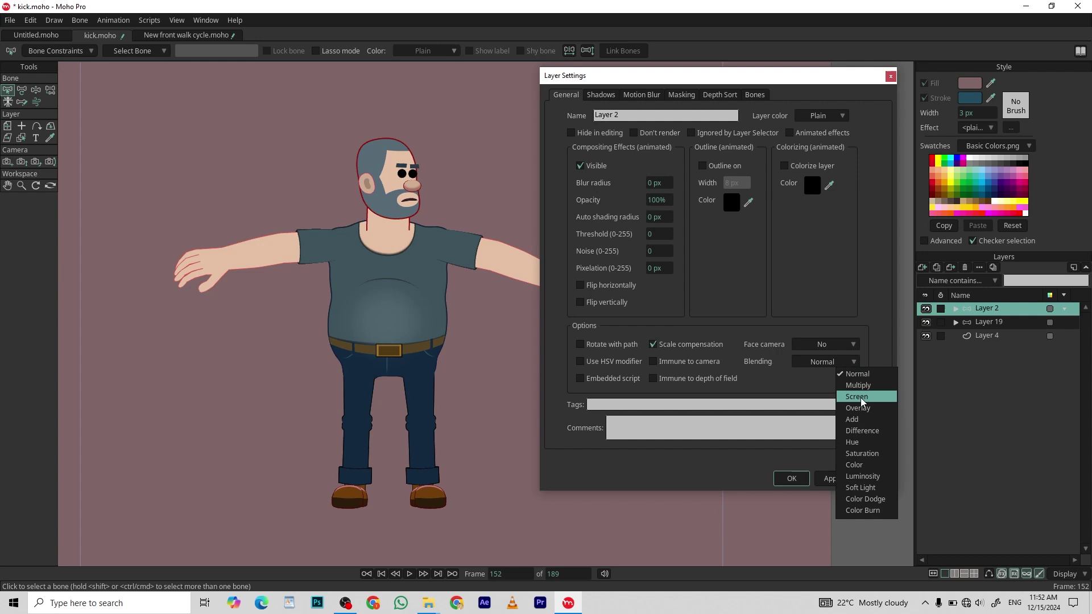
pyautogui.click(855, 491)
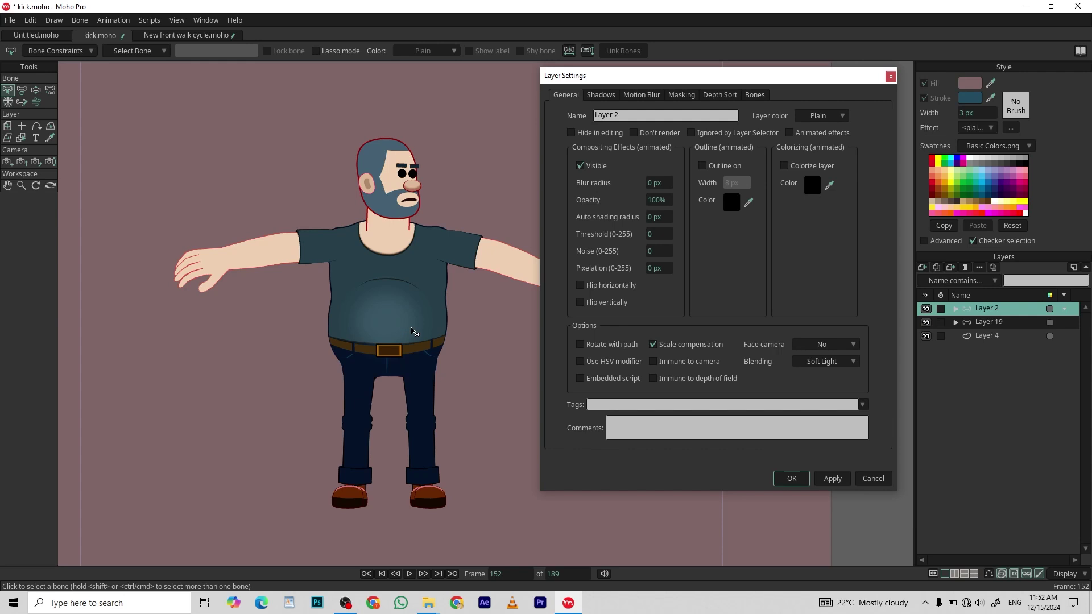
pyautogui.click(656, 202)
pyautogui.write('70')
pyautogui.press('Return')
# Turn on Layer 2 shading with a fully opaque white colour and apply the settings.
pyautogui.click(602, 95)
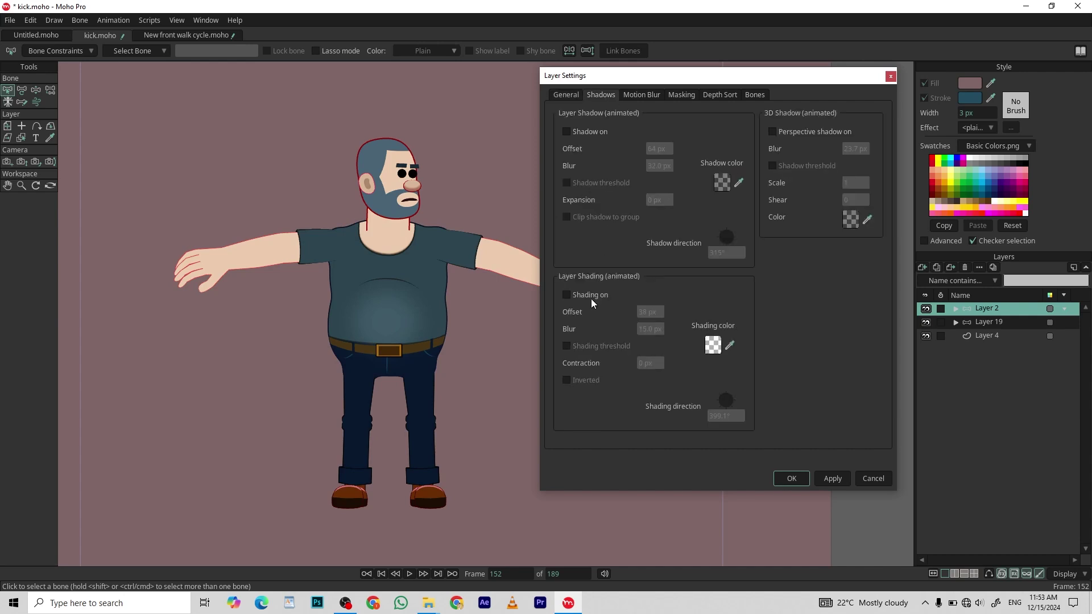
pyautogui.click(566, 296)
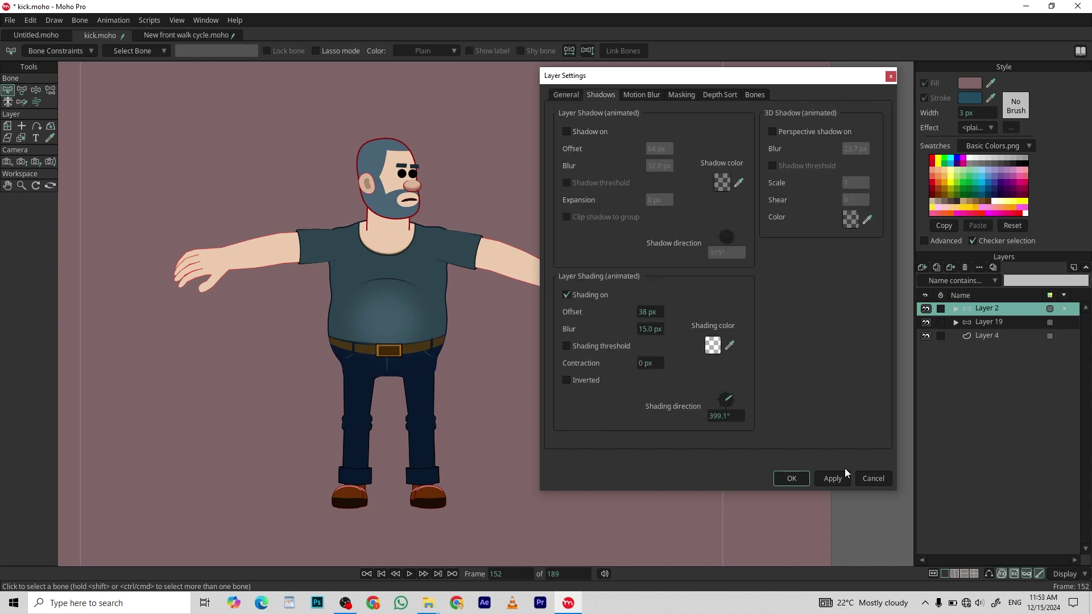
pyautogui.scroll(-5, 655, 328)
pyautogui.click(713, 345)
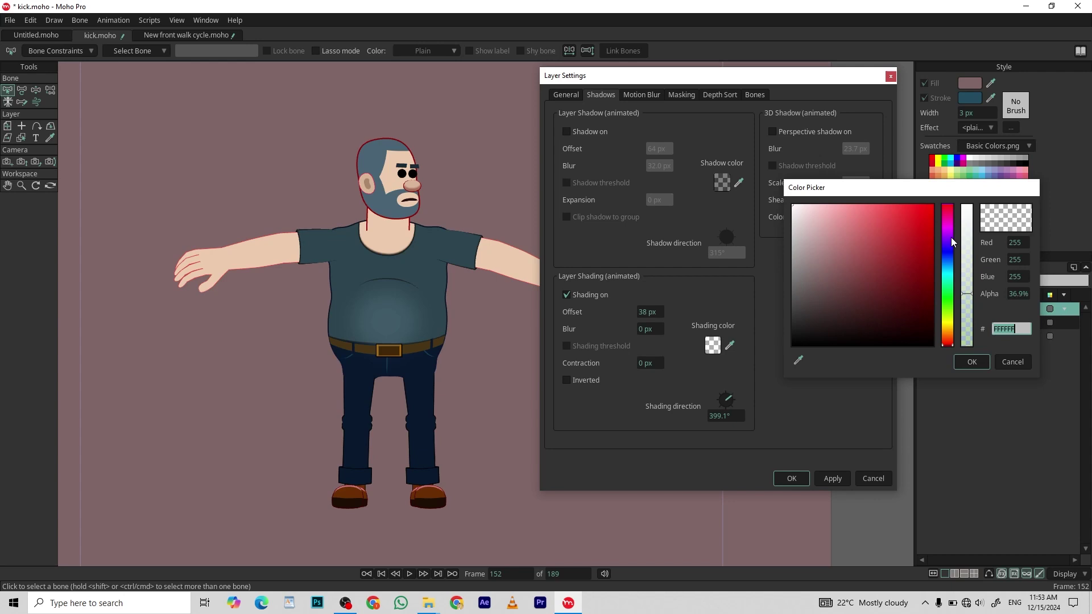
pyautogui.click(967, 207)
pyautogui.click(972, 362)
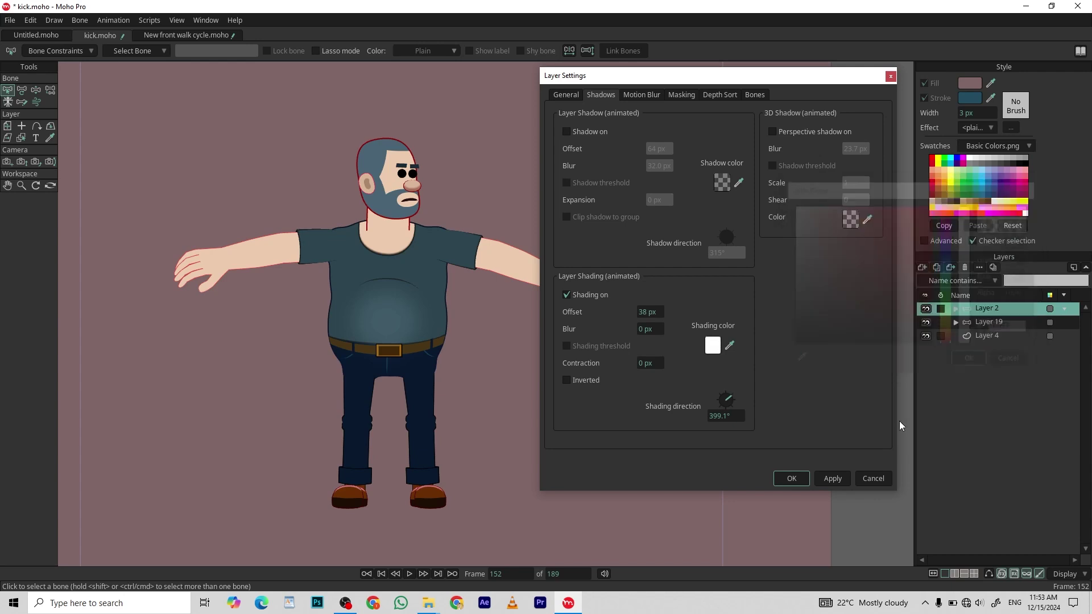
pyautogui.click(792, 479)
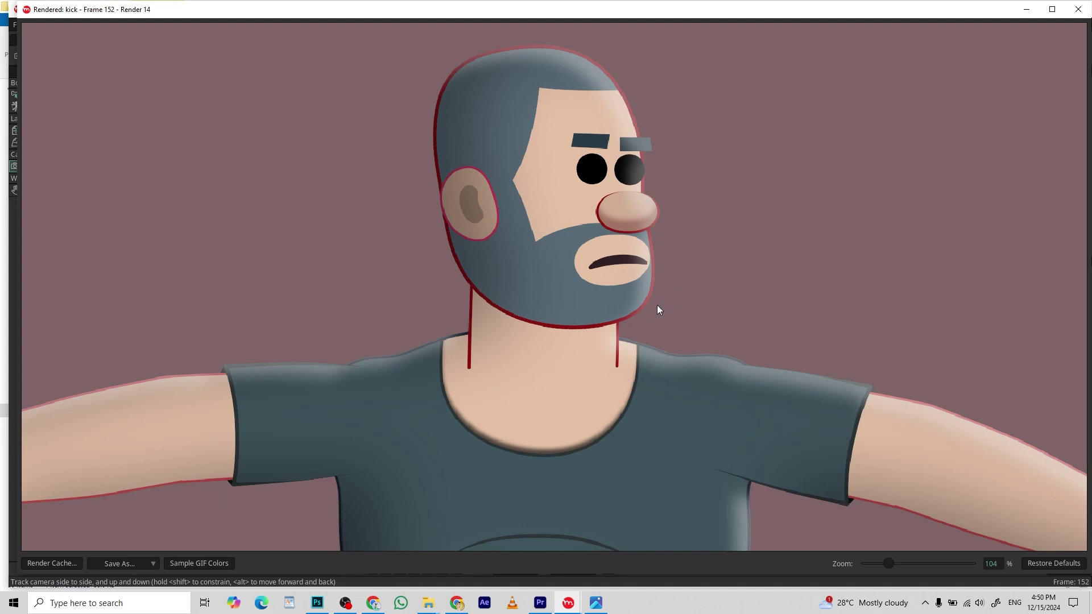
# Pan the frame 152 render across beard, face, left arm and belly to inspect highlights.
pyautogui.moveTo(701, 265); pyautogui.dragTo(658, 259)
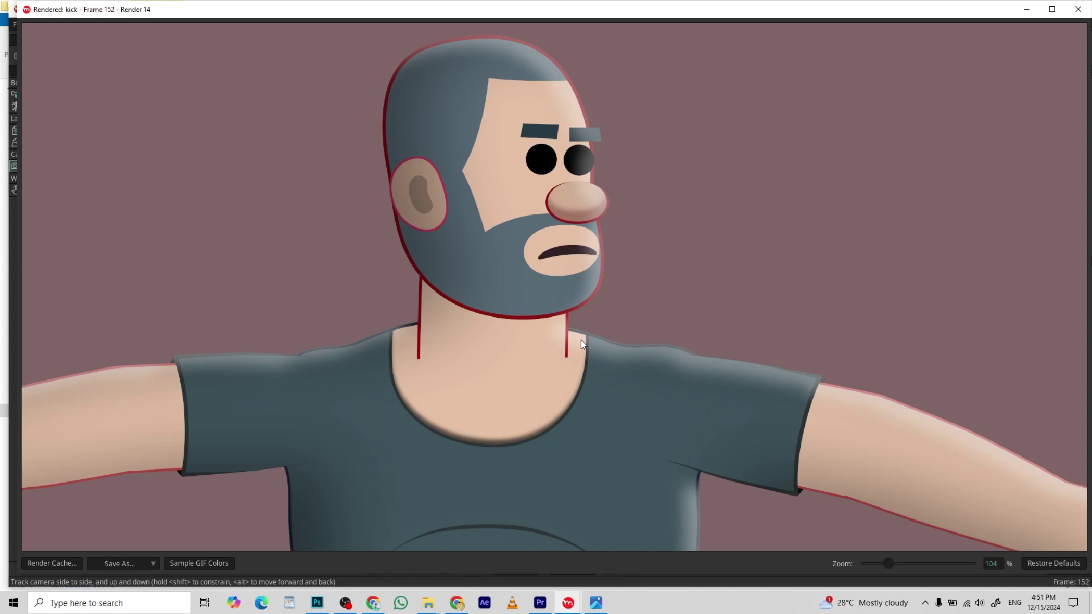
pyautogui.moveTo(581, 340); pyautogui.dragTo(904, 277)
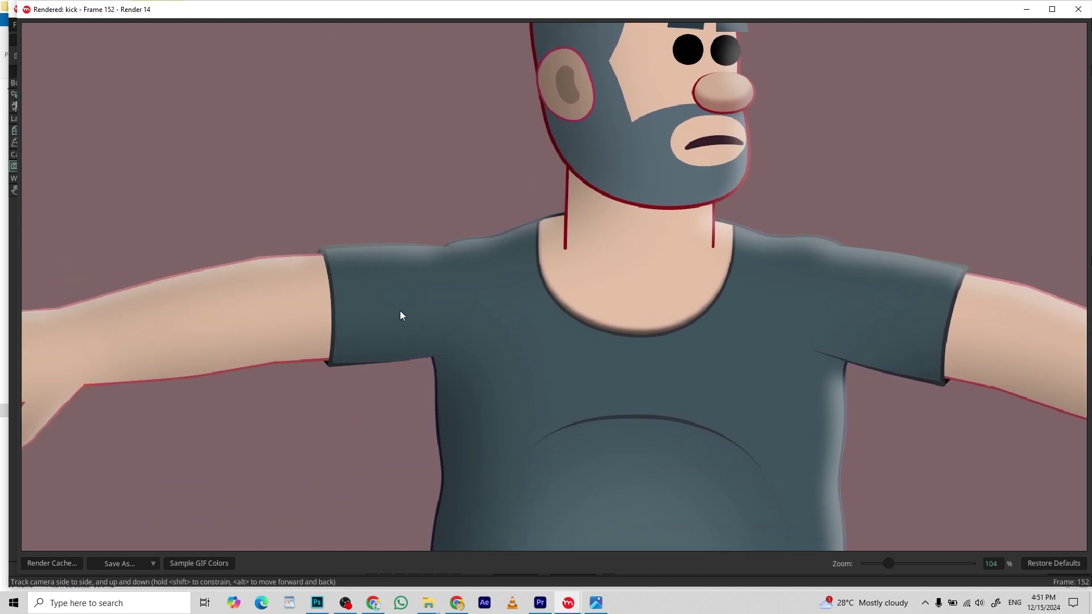
pyautogui.moveTo(401, 311); pyautogui.dragTo(456, 304)
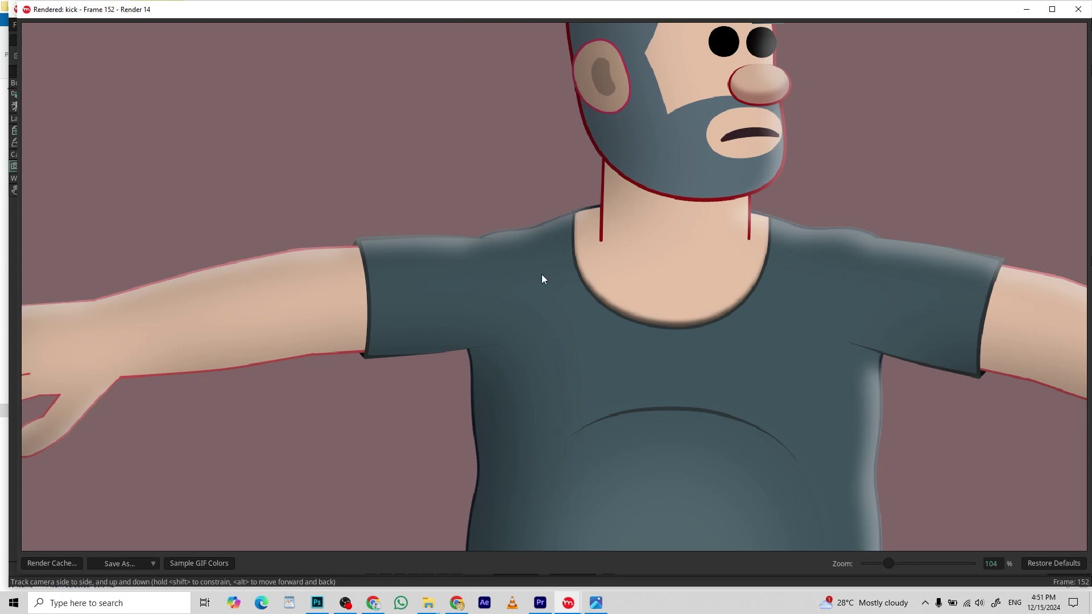
pyautogui.moveTo(541, 278); pyautogui.dragTo(613, 236)
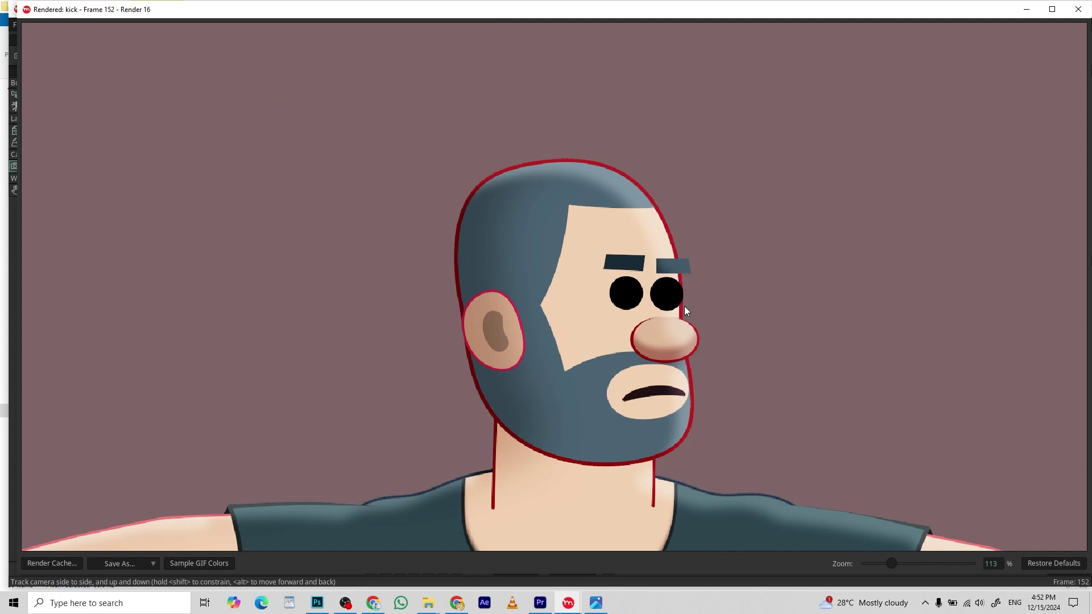
pyautogui.moveTo(676, 357); pyautogui.dragTo(627, 288)
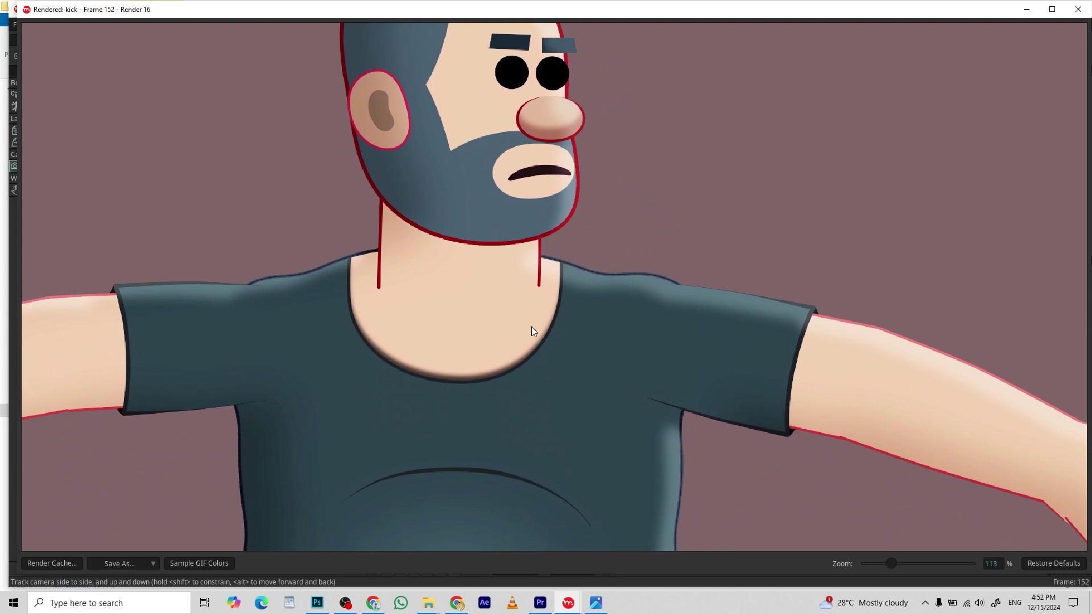
pyautogui.moveTo(533, 328); pyautogui.dragTo(651, 267)
pyautogui.scroll(-2, 650, 268)
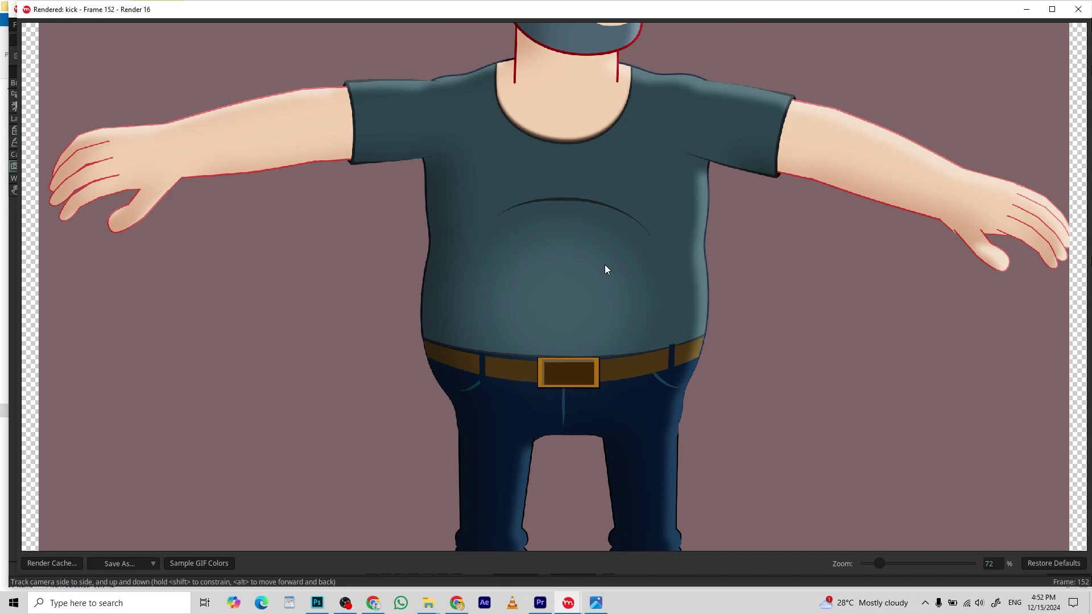
pyautogui.scroll(2, 432, 203)
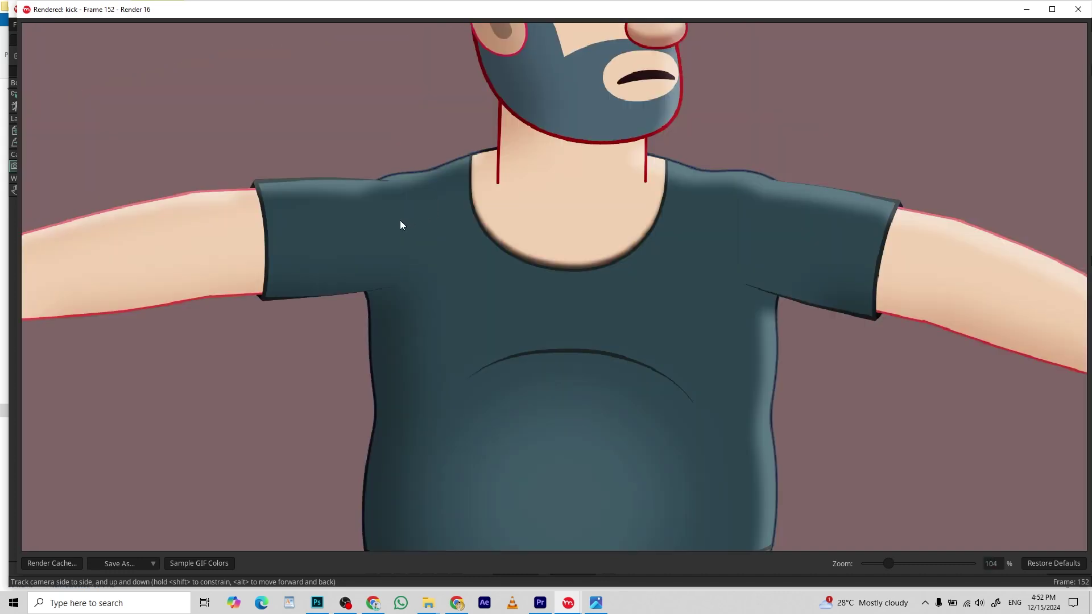
pyautogui.moveTo(387, 229); pyautogui.dragTo(582, 241)
pyautogui.moveTo(688, 403); pyautogui.dragTo(685, 200)
pyautogui.moveTo(651, 281); pyautogui.dragTo(663, 238)
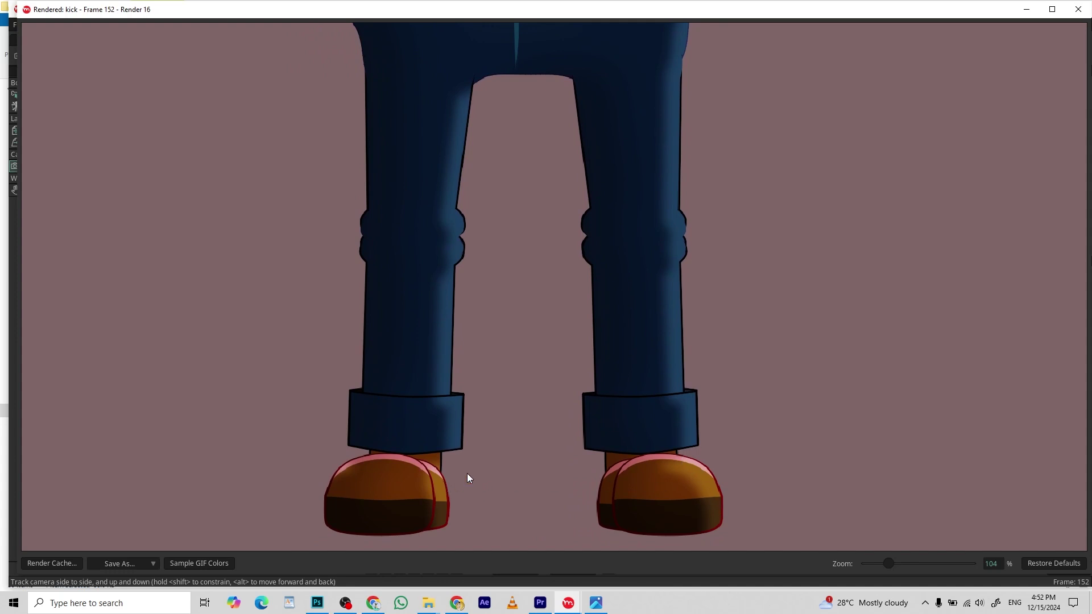
pyautogui.moveTo(663, 425); pyautogui.dragTo(635, 423)
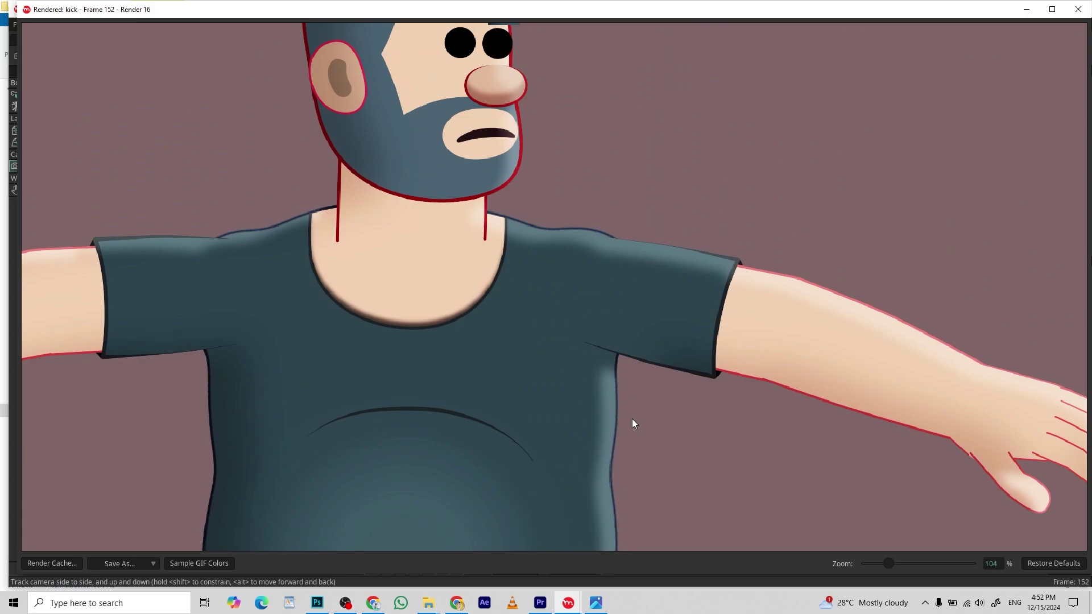